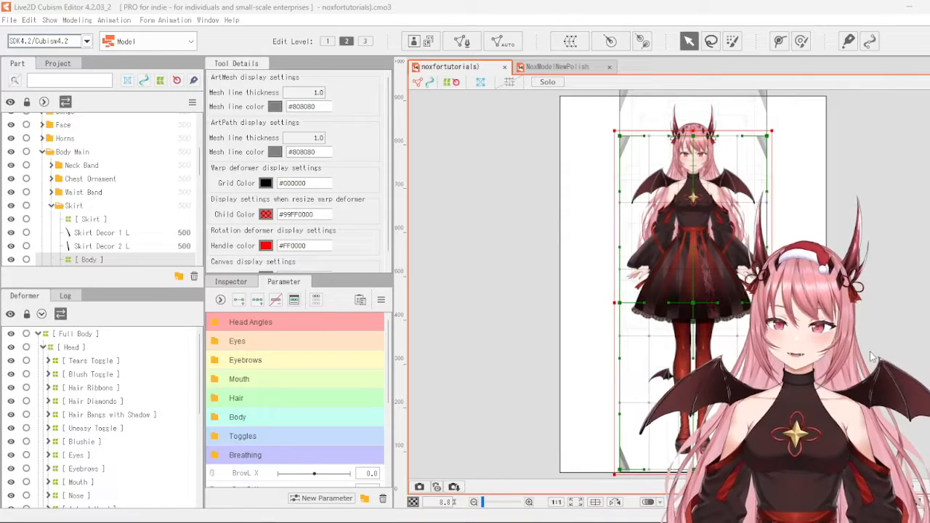
Add two keyforms on the Breath parameter for the Full Body warp deformer.
key(Escape)
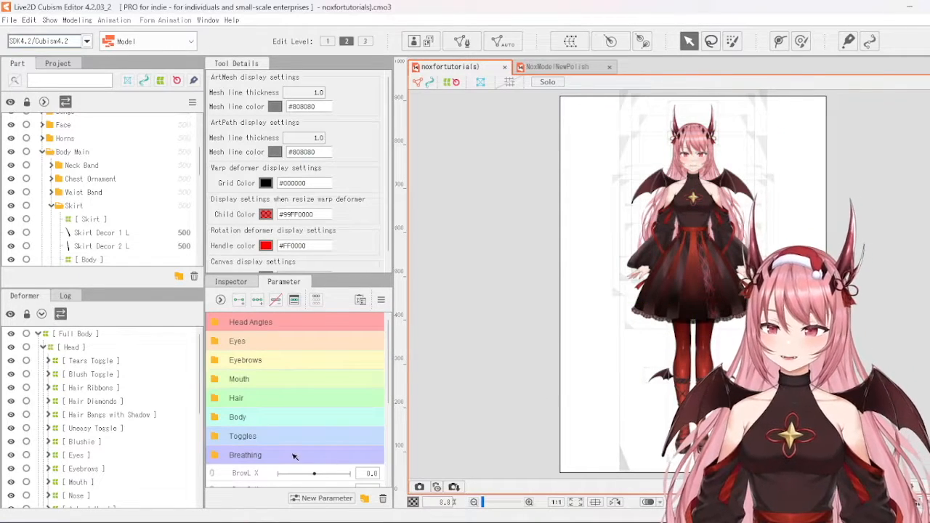
click(215, 456)
scroll(314, 361, down, 3)
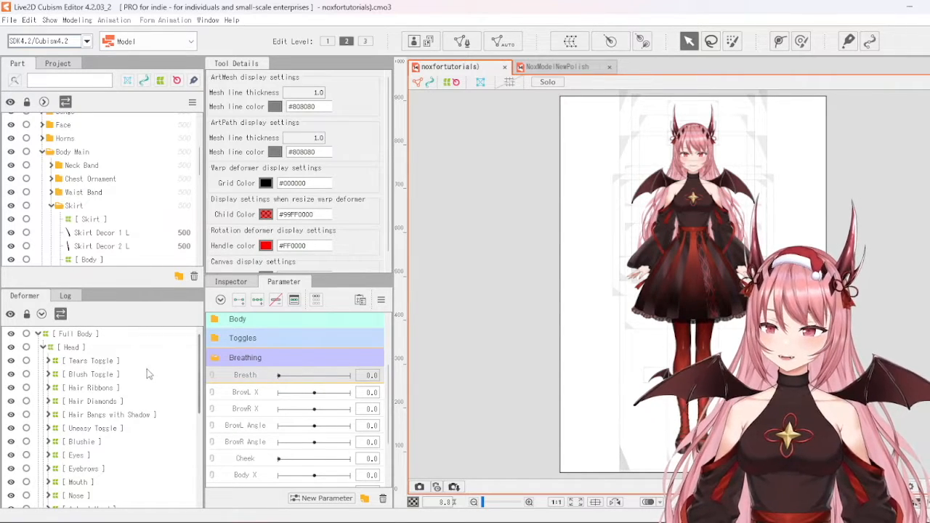
click(76, 334)
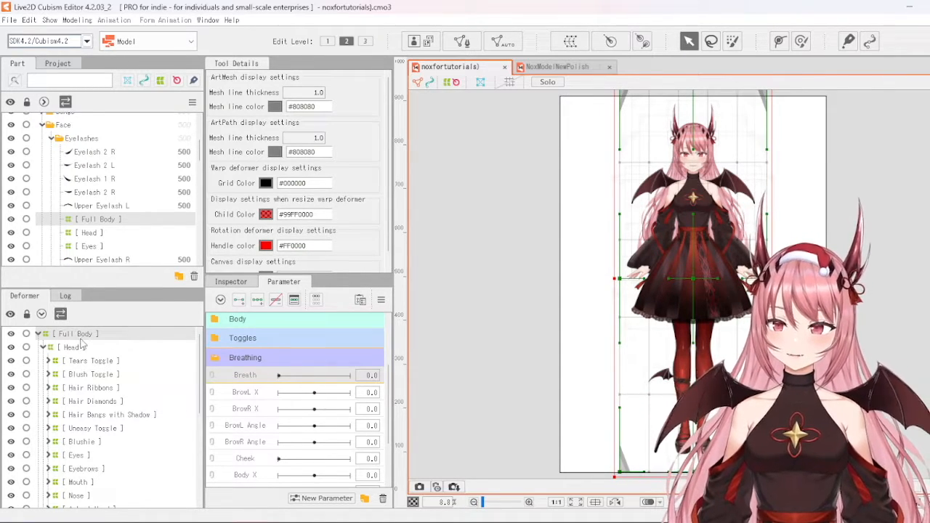
click(315, 377)
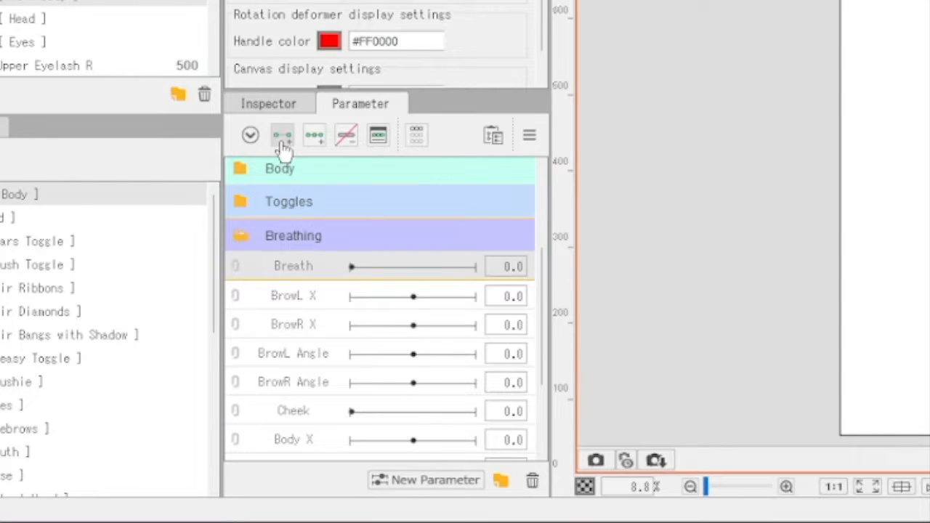
click(283, 137)
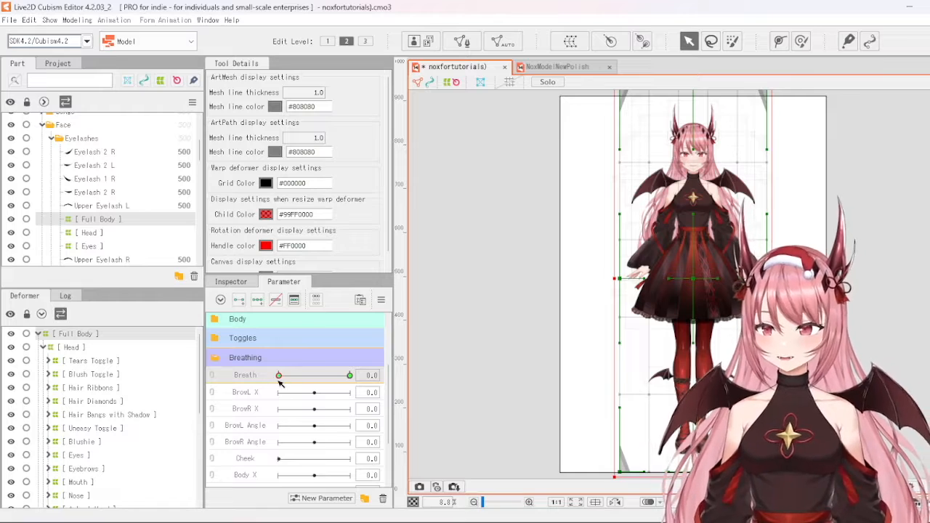
Set Breath to 1.0 and stretch the Full Body deformer's upper edge slightly upward.
drag(280, 381, 354, 381)
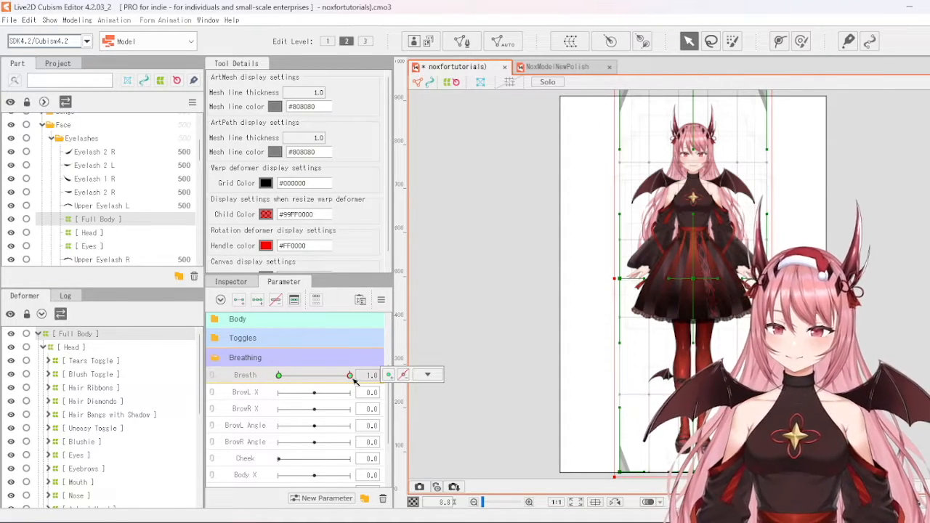
click(427, 374)
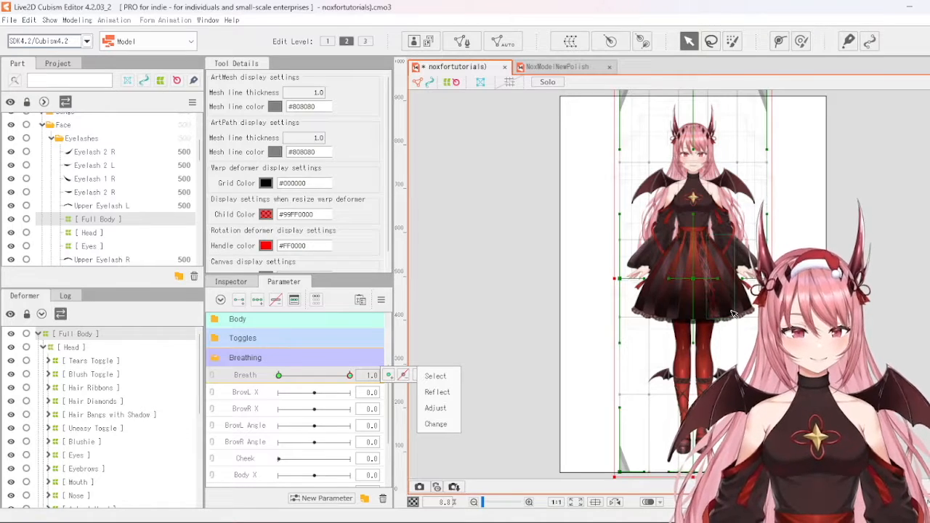
scroll(729, 322, down, 2)
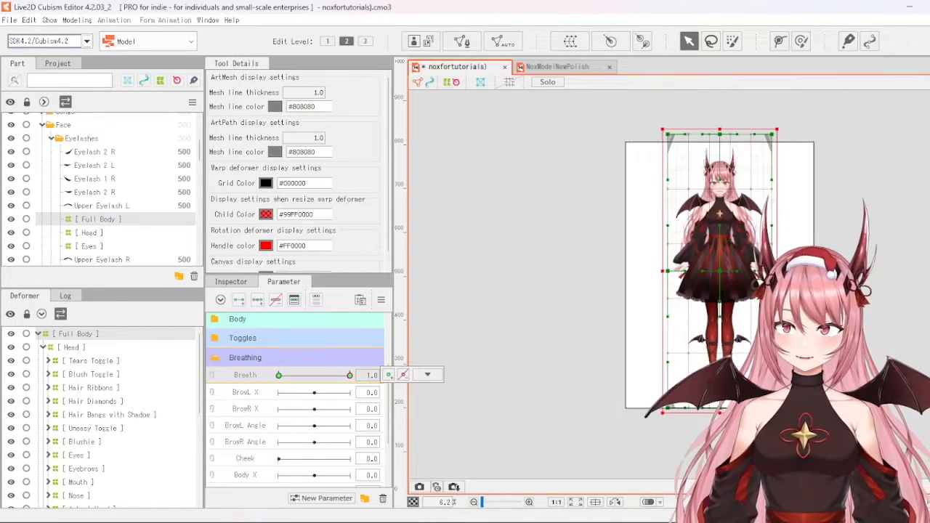
scroll(772, 114, up, 4)
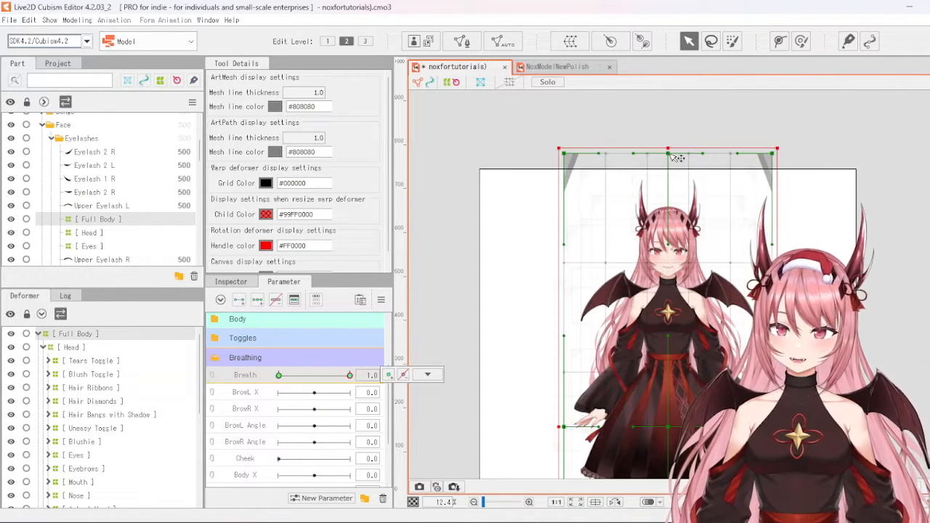
drag(676, 158, 669, 140)
key(ctrl+z)
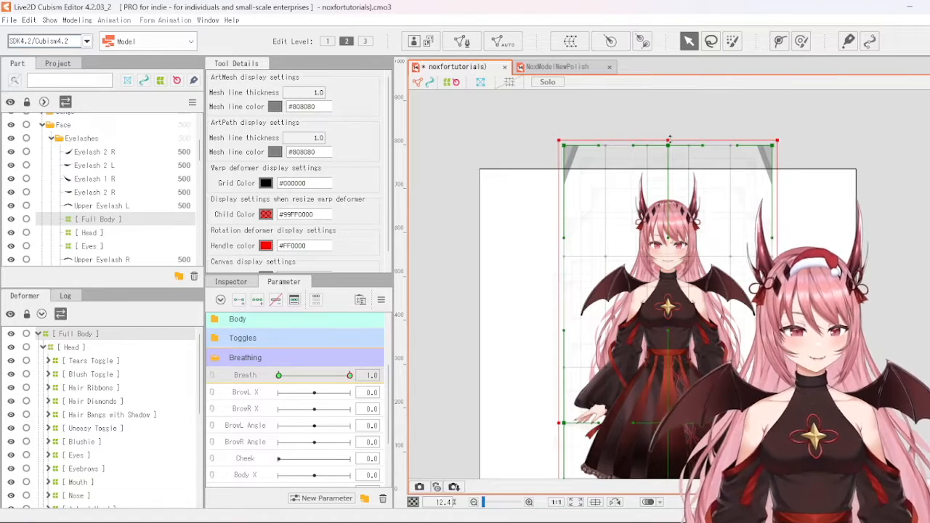
Preview the breathing motion by scrubbing Breath and viewing the model in the Physics/Scene Blending Settings.
scroll(669, 136, down, 2)
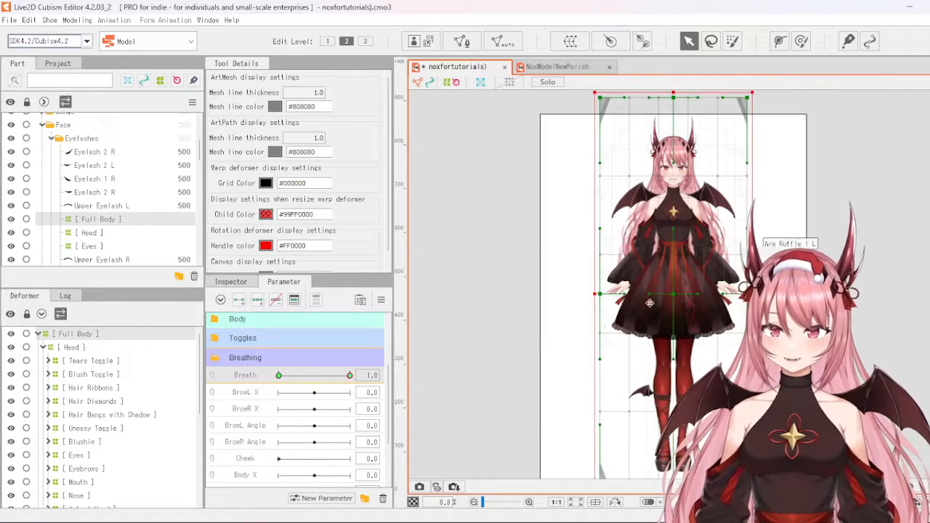
drag(348, 376, 316, 374)
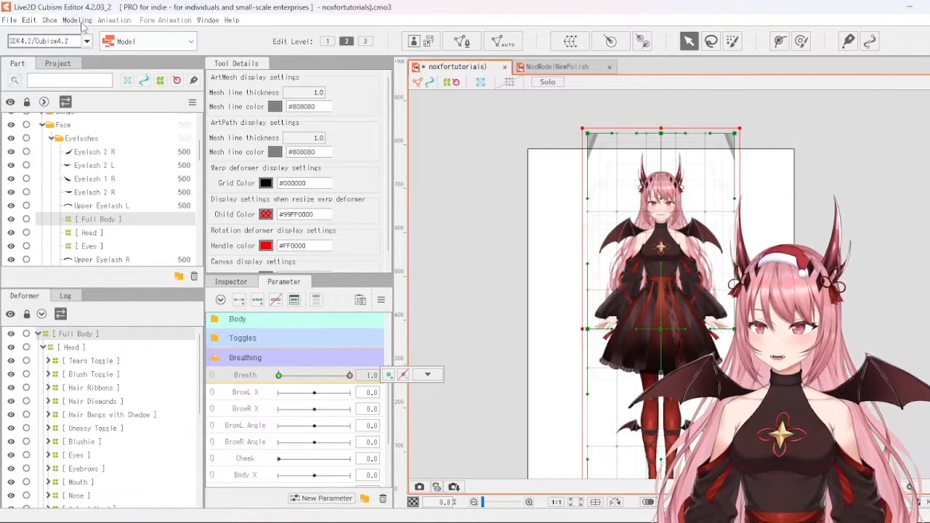
click(77, 20)
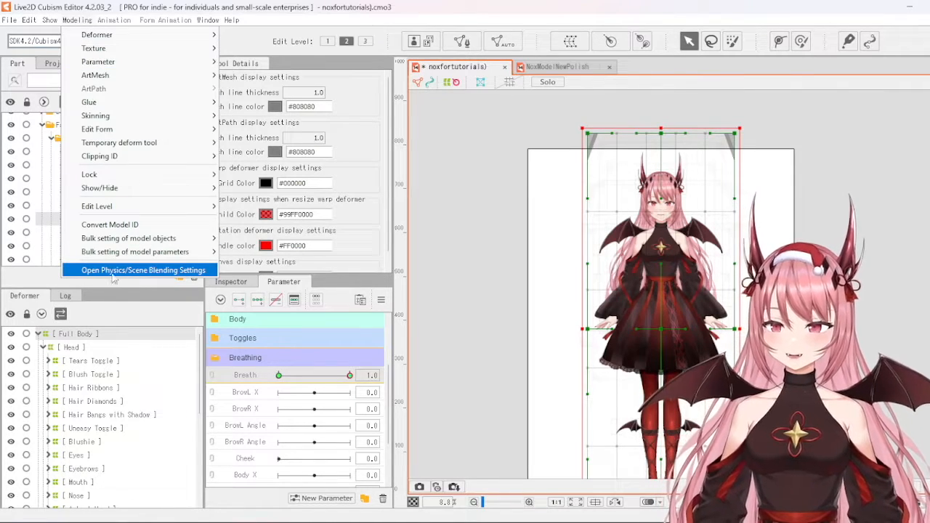
click(161, 270)
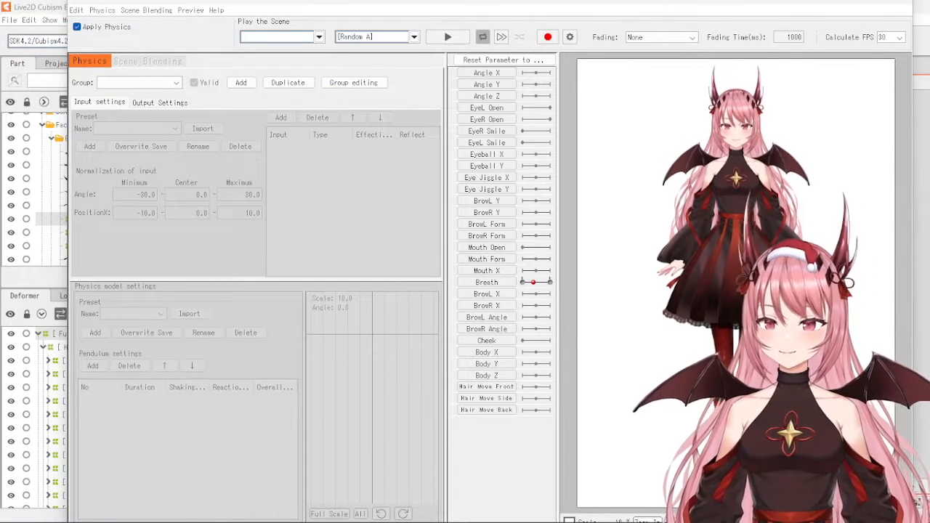
click(906, 3)
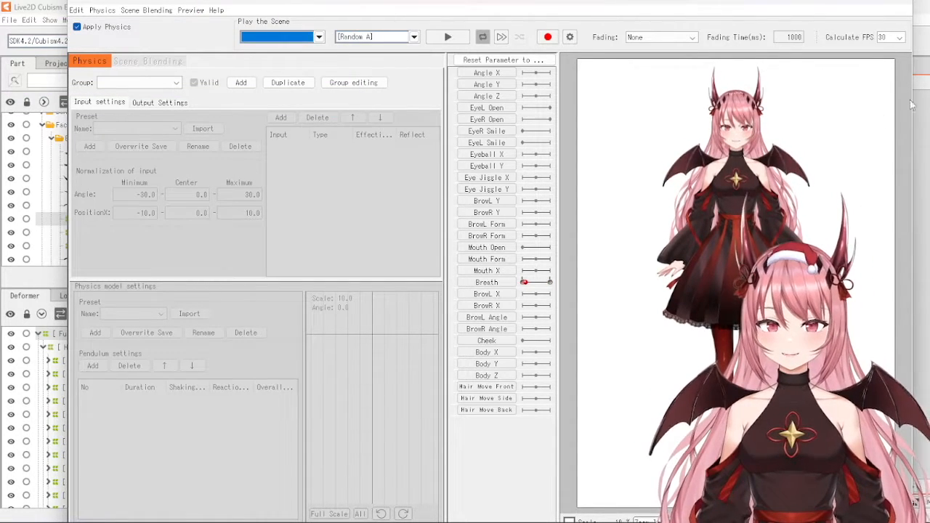
click(906, 3)
Examine how the whole model stretches with the Breath parameter at 1.0.
scroll(781, 335, up, 2)
mouse_move(346, 377)
mouse_down()
mouse_move(278, 380)
mouse_move(353, 379)
mouse_up()
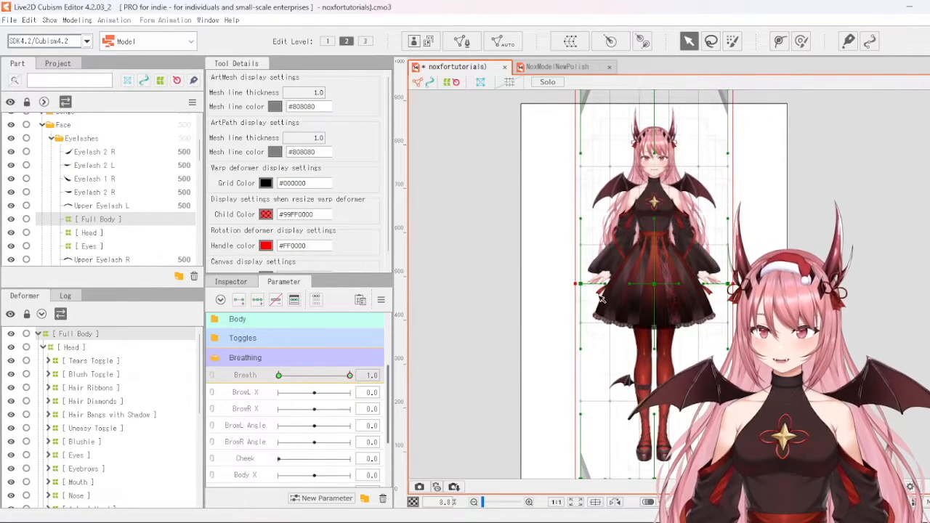
scroll(642, 303, down, 1)
scroll(652, 144, up, 1)
mouse_move(650, 145)
mouse_down()
mouse_move(651, 130)
mouse_move(651, 181)
mouse_move(653, 143)
mouse_move(658, 157)
mouse_up()
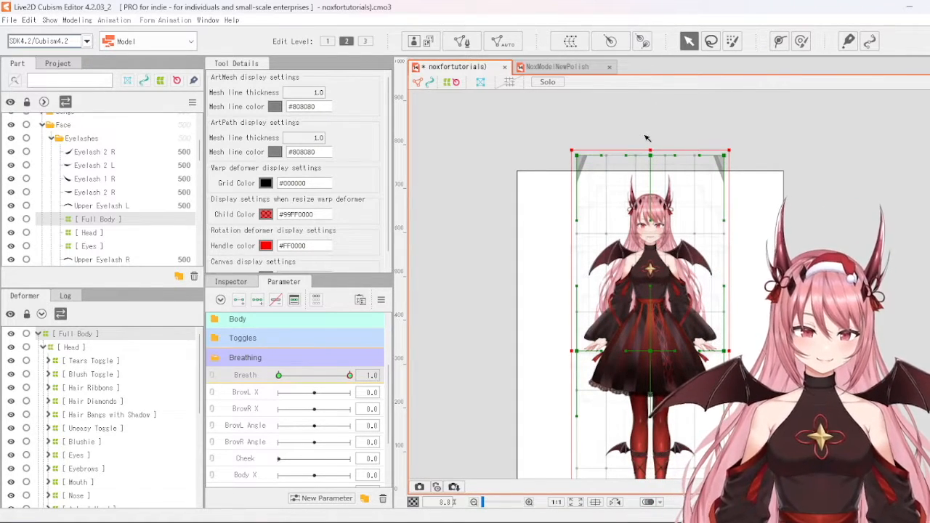
scroll(700, 176, down, 1)
scroll(728, 267, up, 1)
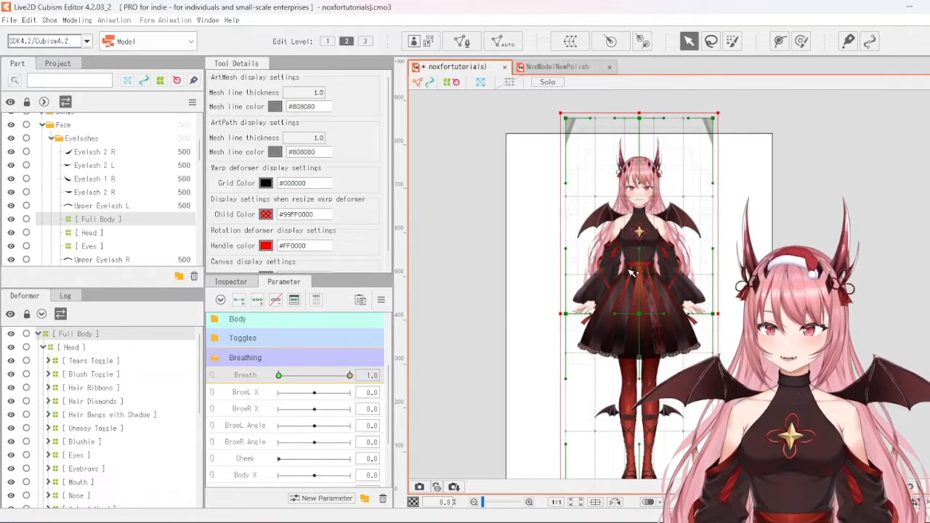
scroll(732, 207, down, 1)
scroll(689, 268, up, 1)
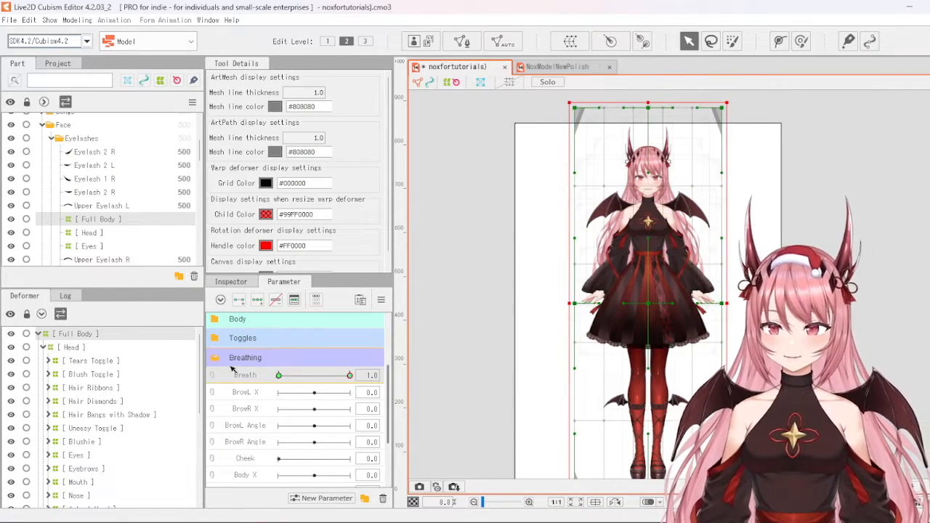
scroll(297, 406, down, 1)
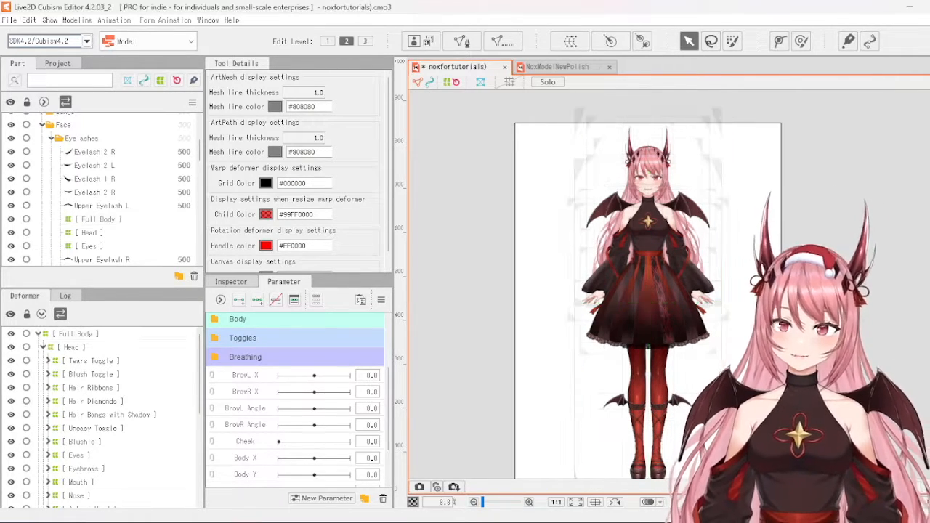
Create a warp deformer named "[ Bounce ]" as parent of the Full Body deformer, with 2 × 2 Bezier and 5 × 5 conversion divisions.
click(97, 335)
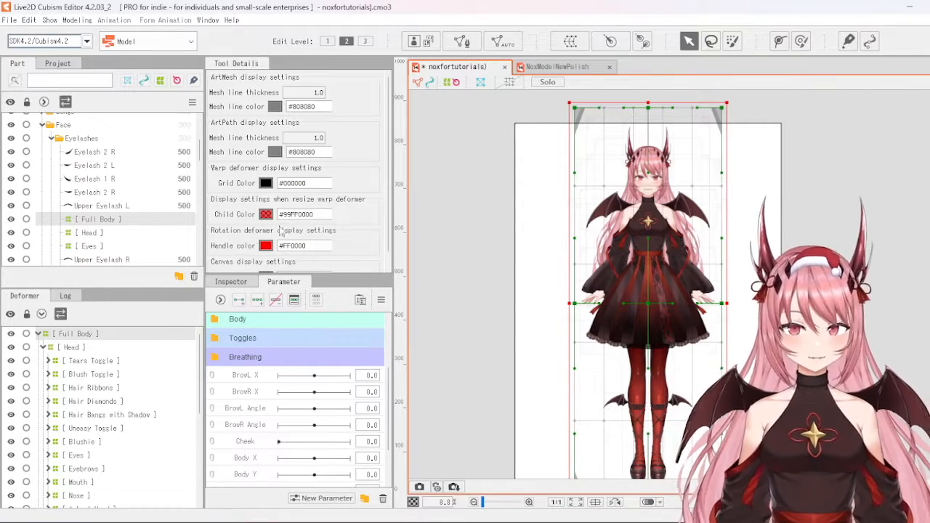
click(570, 43)
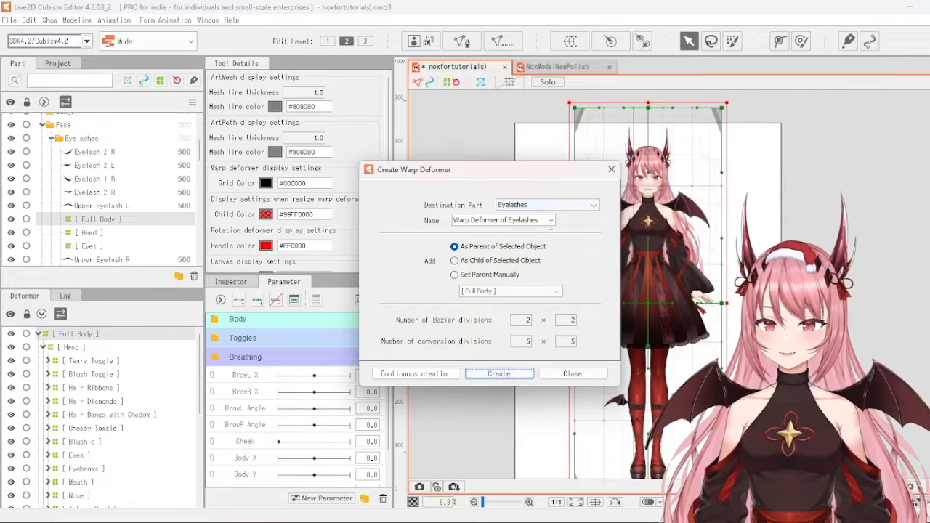
drag(551, 223, 451, 220)
key(BackSpace)
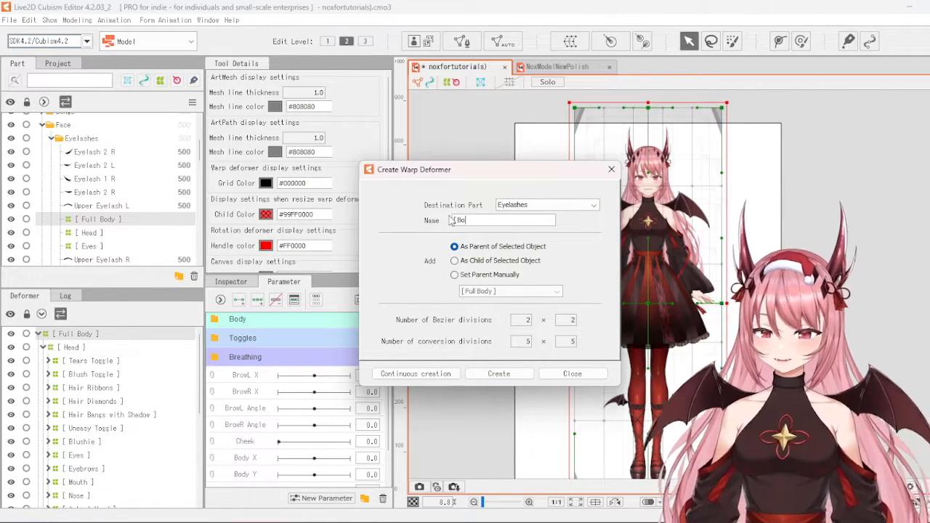
text([ Bounce)
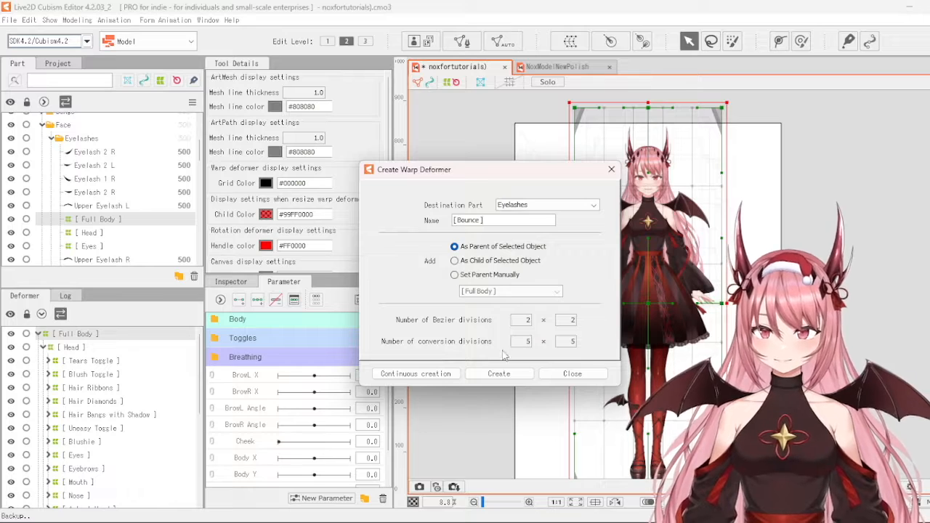
click(499, 373)
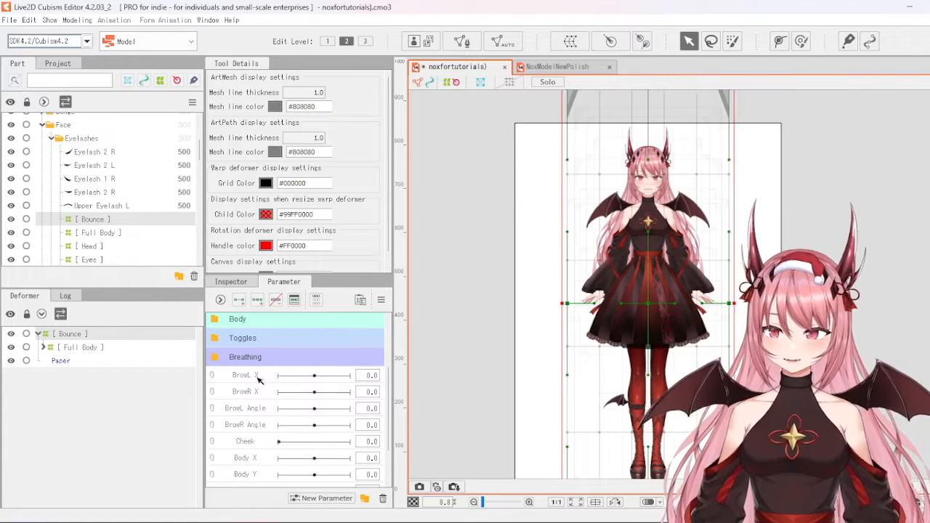
Create a parameter named "Bounce X" below the Breathing group, with range -30 to 30 and default 0.
scroll(283, 378, up, 2)
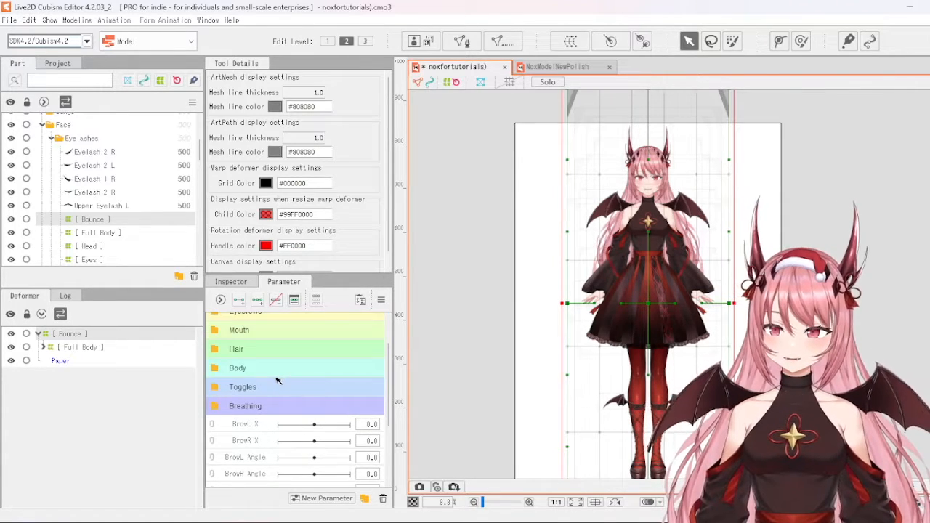
scroll(276, 380, down, 3)
scroll(282, 355, up, 5)
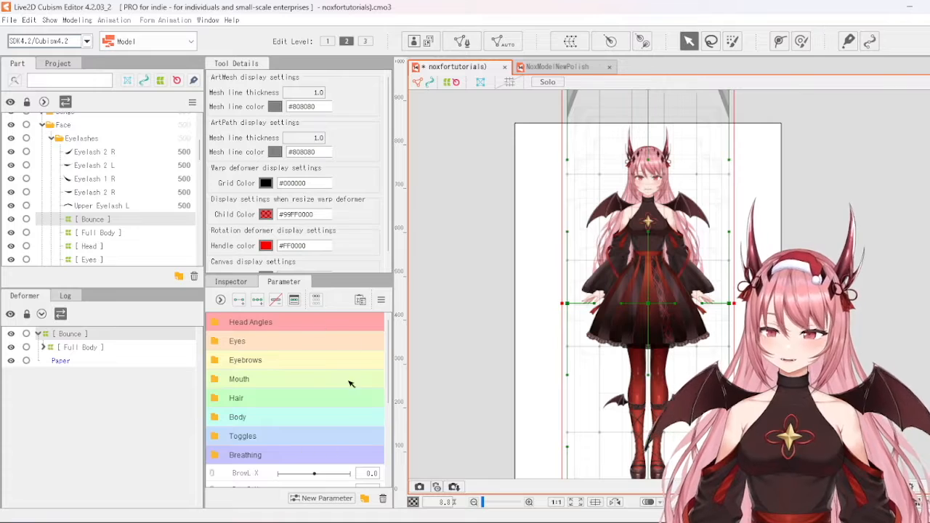
scroll(349, 384, down, 4)
click(247, 379)
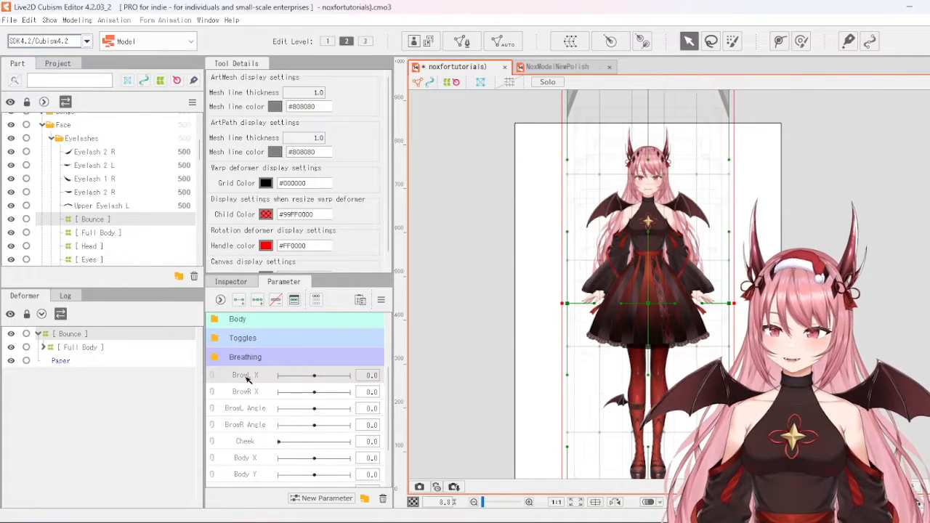
right_click(247, 379)
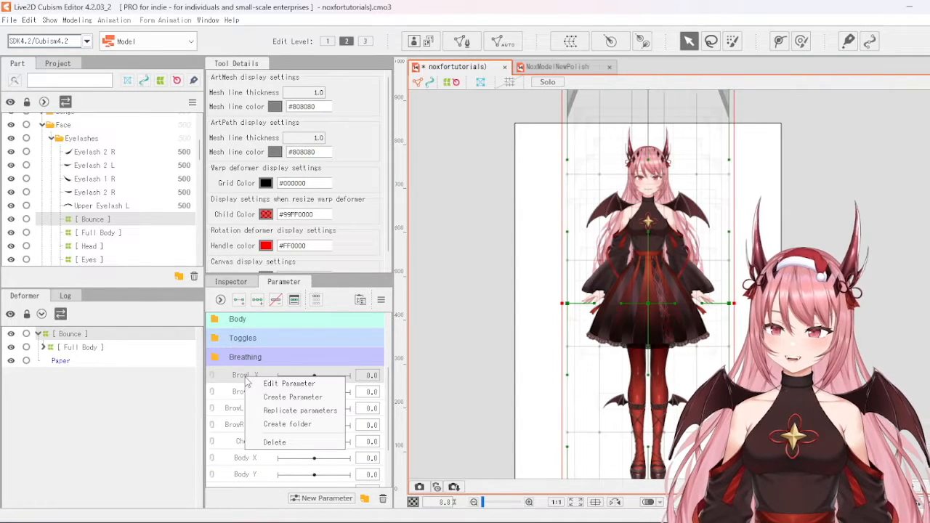
click(292, 398)
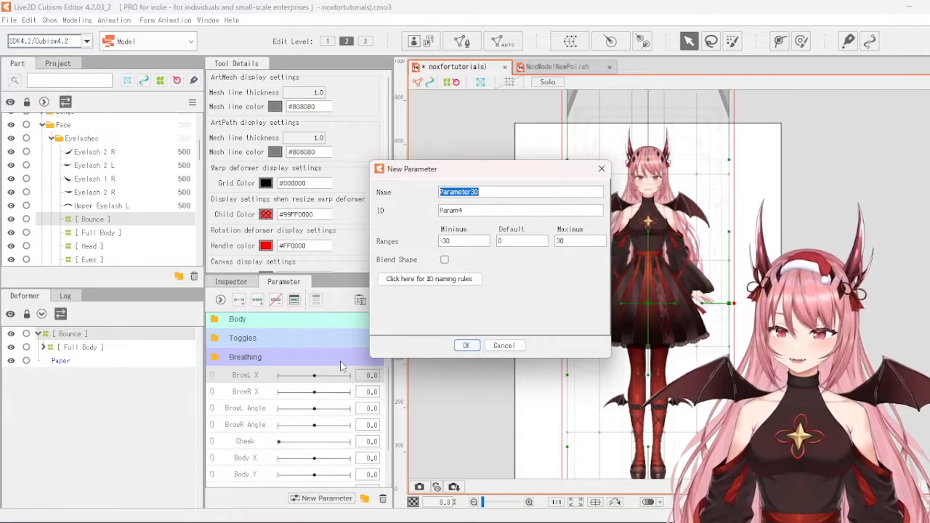
text(Bounce X)
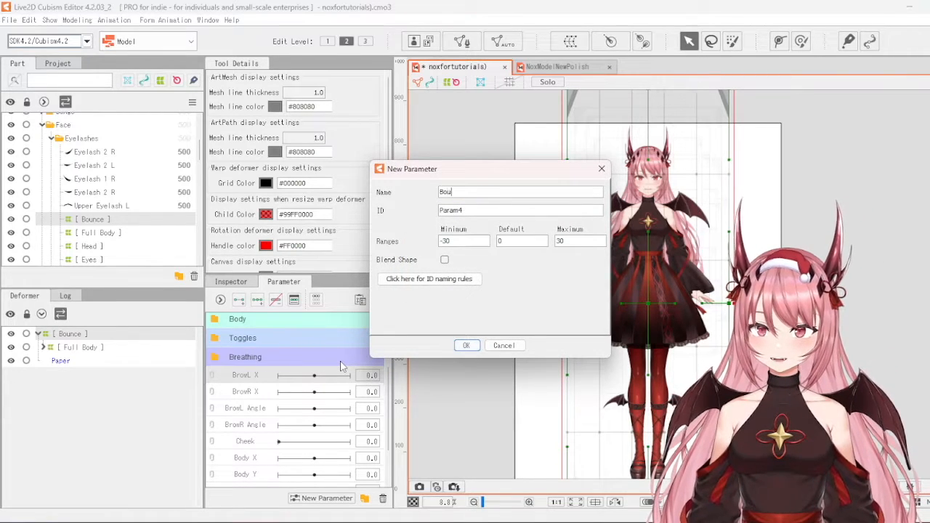
click(465, 345)
Create a parameter named "Bounce Y" with range -30 to 30 and default 0, and select Bounce X.
right_click(258, 394)
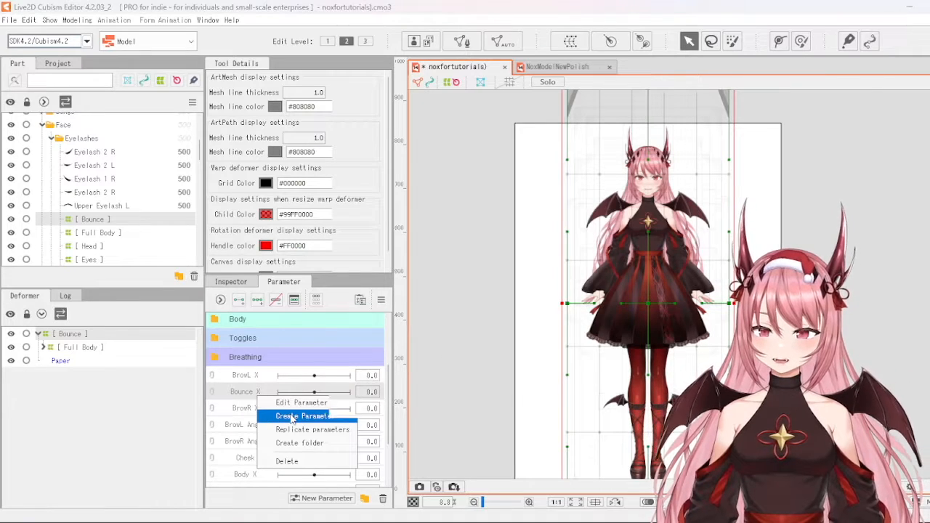
click(291, 415)
text(Bounce Y)
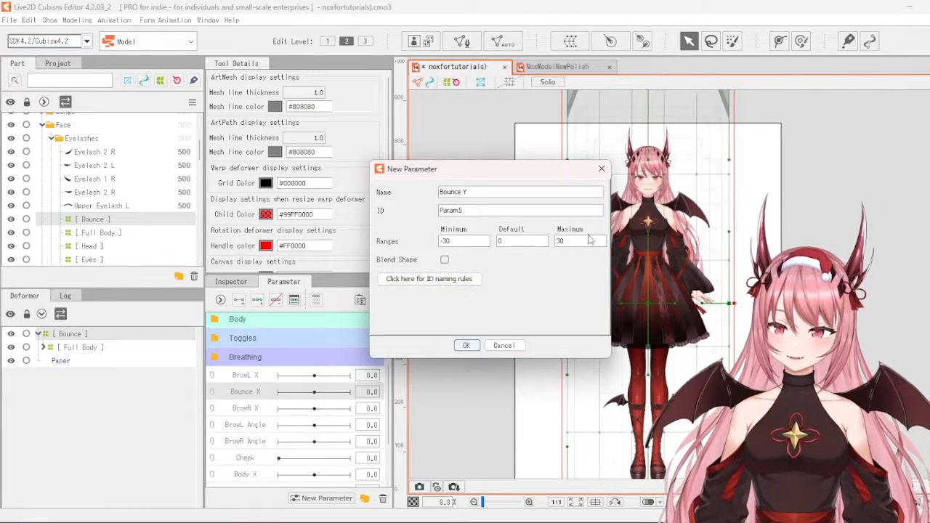
click(477, 347)
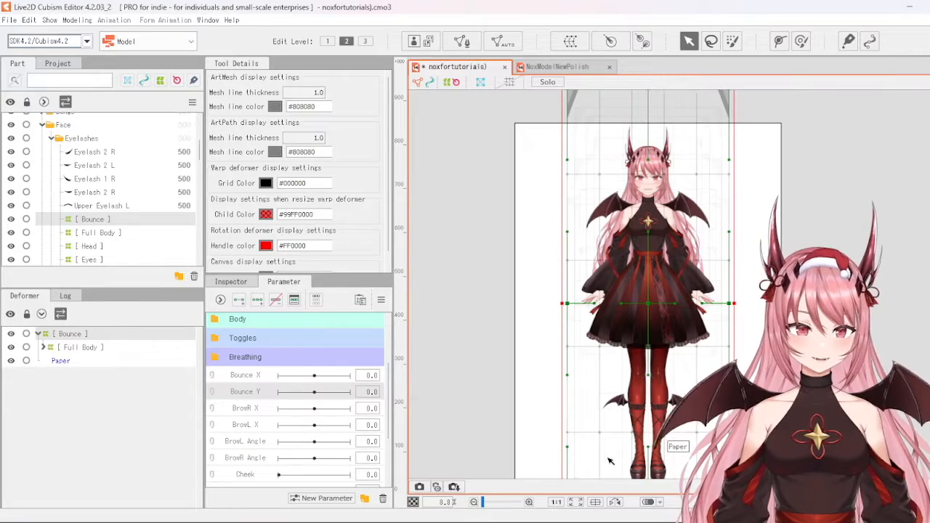
click(254, 376)
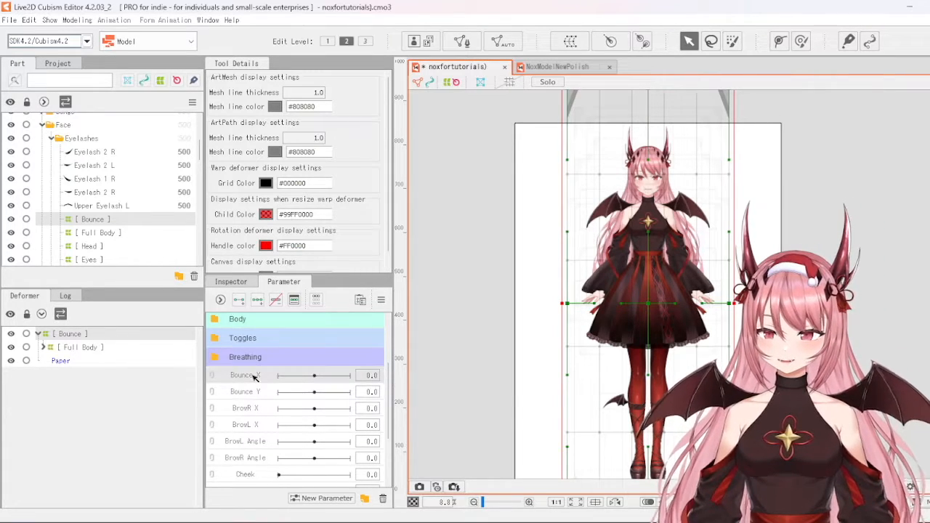
Add keys at -30 and 30 to Bounce X and slightly narrow the Bounce deformer on both sides at value 30.
click(240, 302)
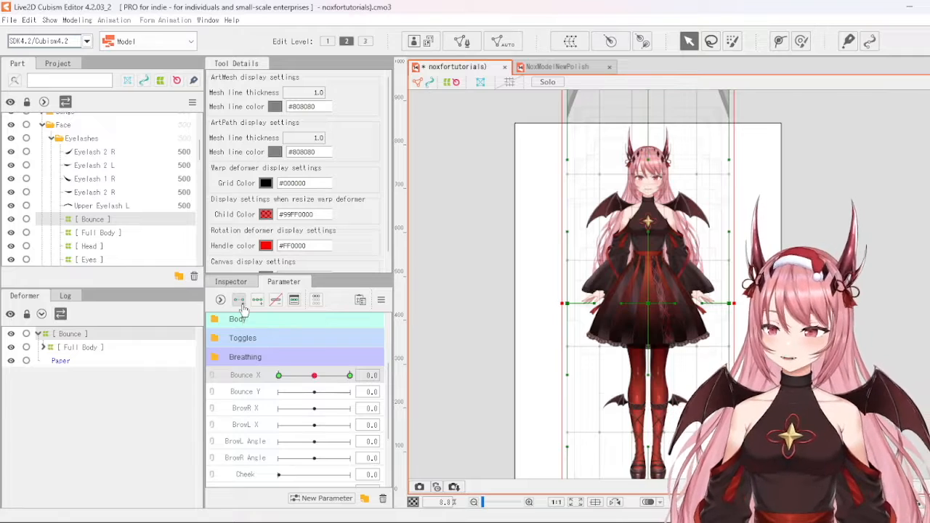
click(278, 375)
drag(279, 375, 356, 379)
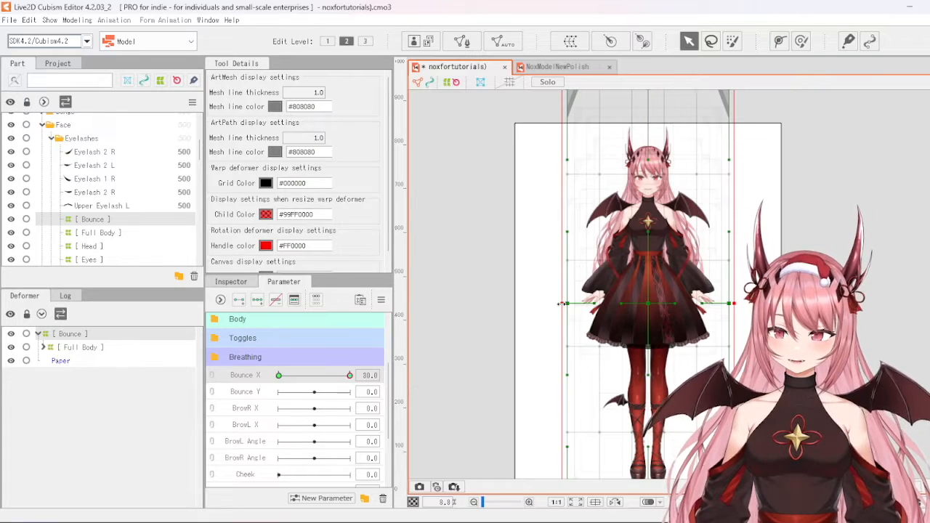
drag(561, 303, 574, 304)
drag(729, 303, 722, 304)
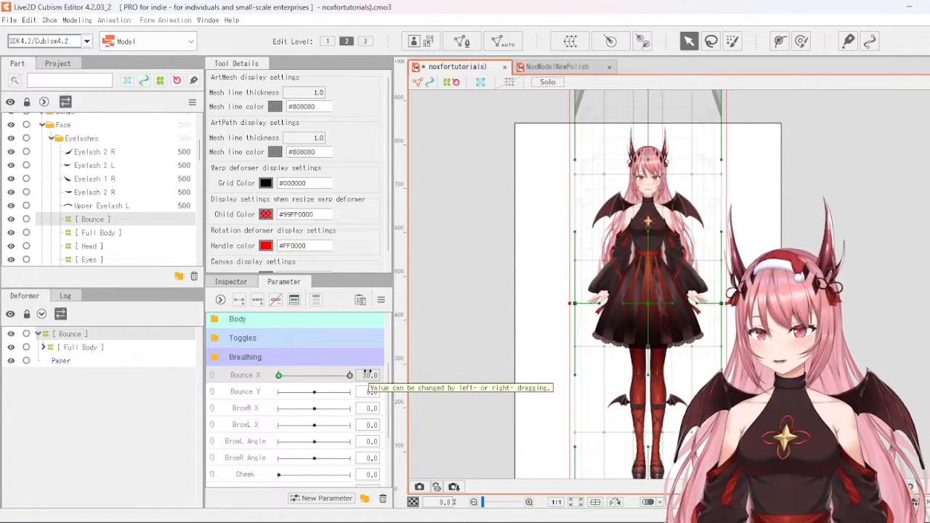
Add keys at -30 and 30 to Bounce Y and lower the upper edge of the Bounce deformer at value 30.
drag(368, 374, 266, 397)
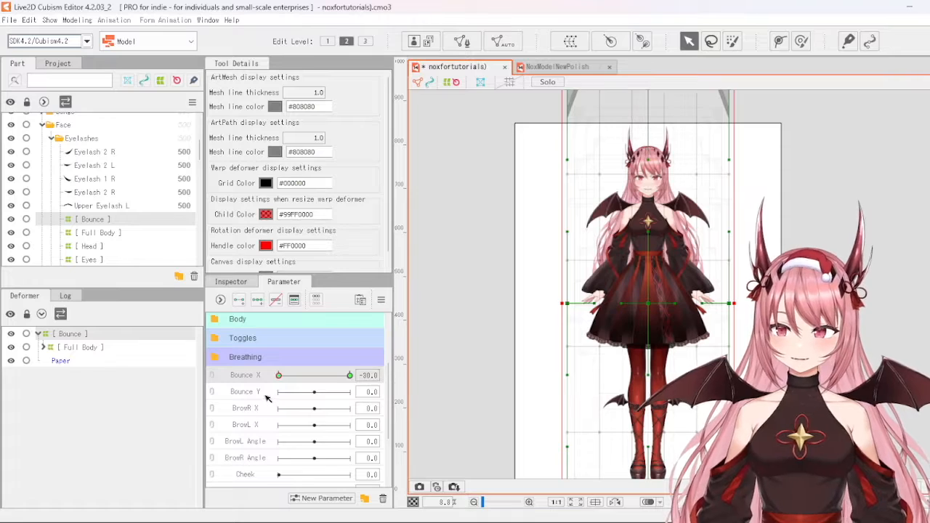
click(238, 301)
drag(274, 394, 353, 394)
drag(637, 138, 639, 154)
scroll(689, 240, up, 3)
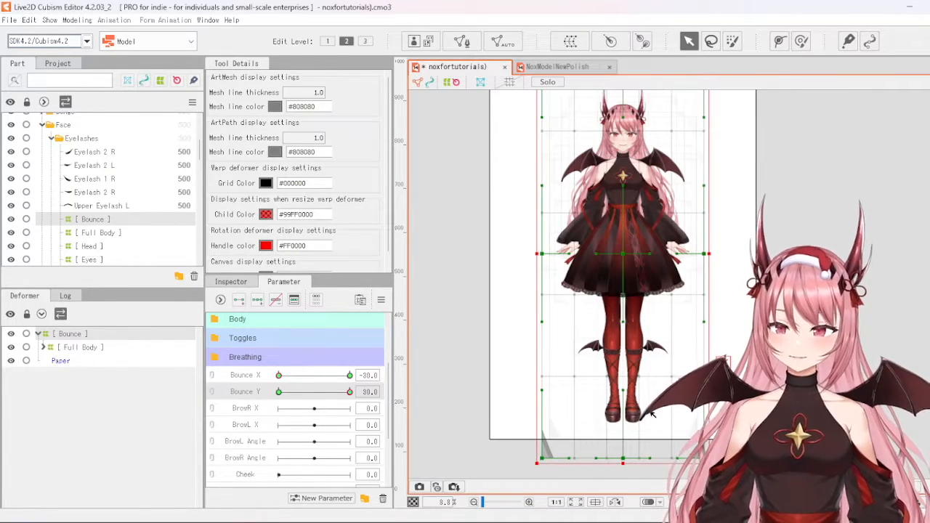
scroll(614, 363, down, 1)
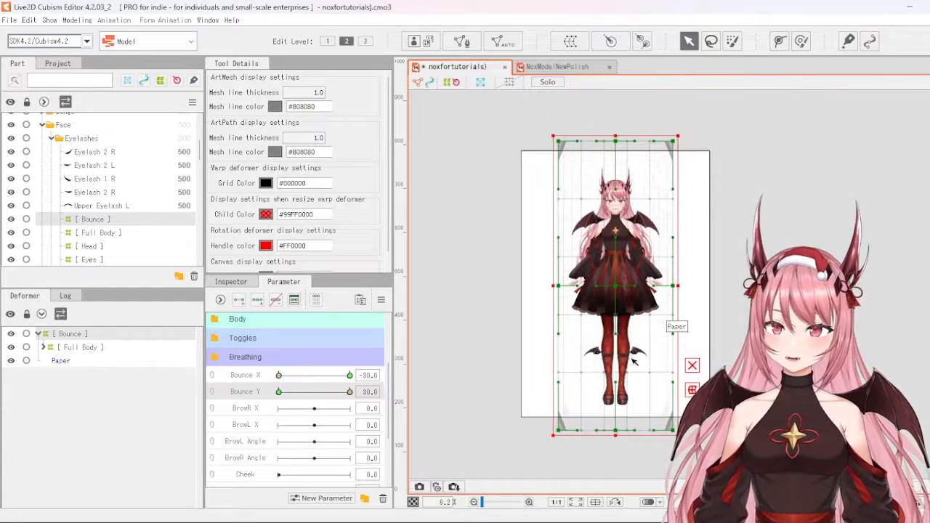
drag(350, 393, 272, 395)
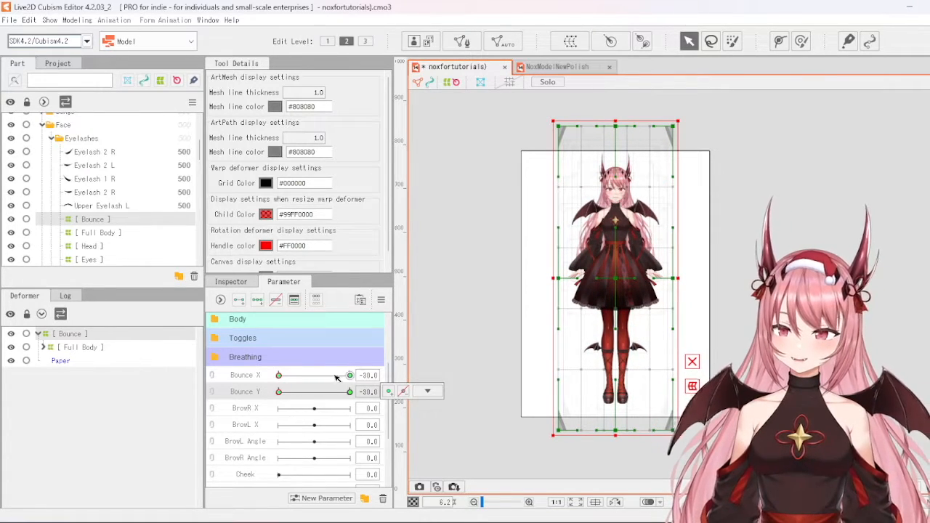
Synthesize all four corners of Bounce X and Bounce Y for the selected Bounce deformer, referencing the default value.
click(380, 301)
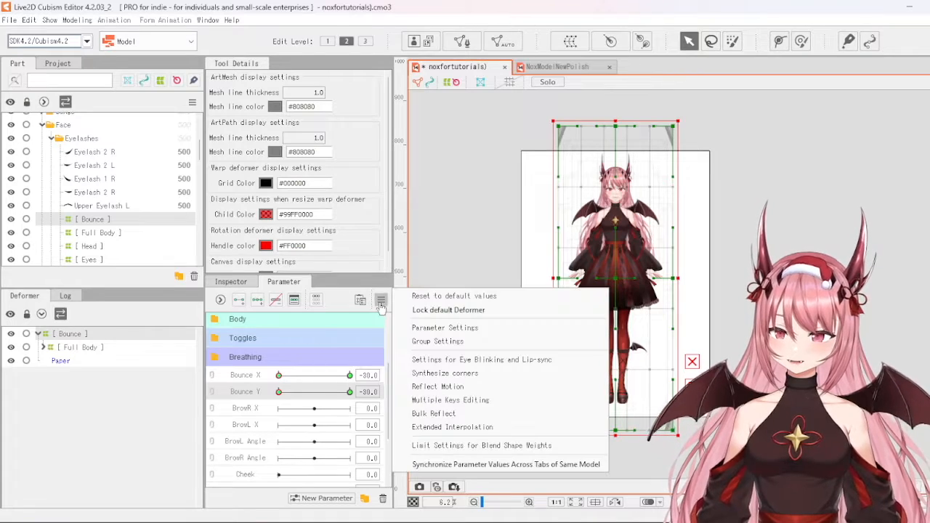
click(445, 373)
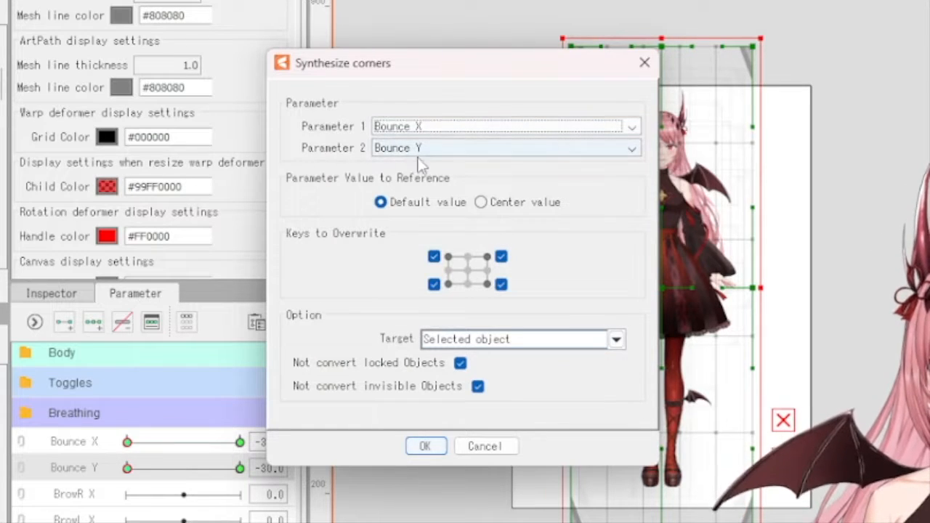
click(419, 446)
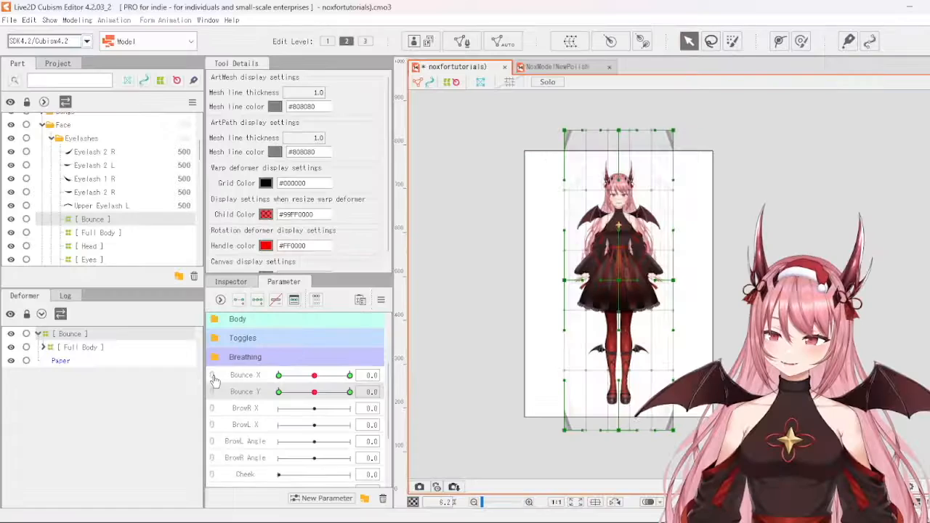
Temporarily link Bounce X with Bounce Y to check the combined deformation, and unlink them again.
click(274, 215)
drag(314, 394, 334, 411)
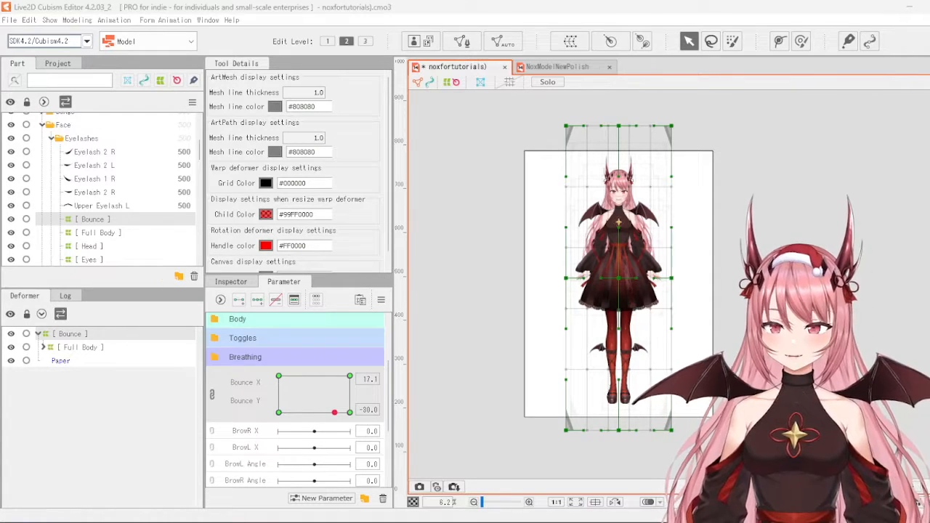
click(212, 394)
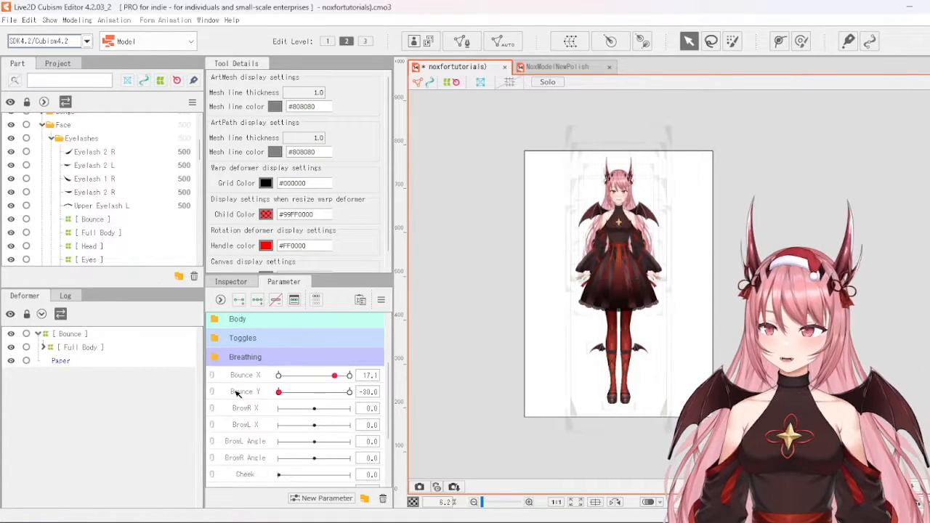
Open the physics settings and create a group named "Bounce X" with Angle X as its input parameter.
click(77, 20)
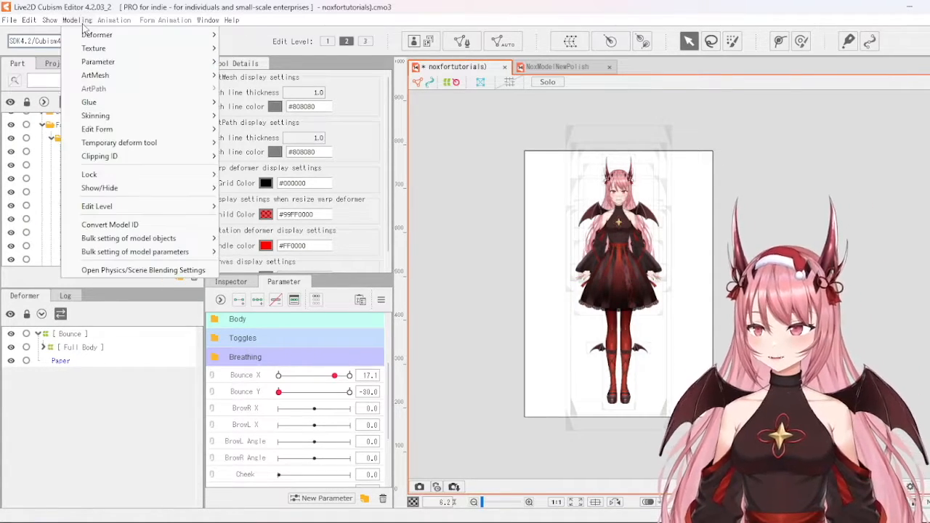
click(131, 273)
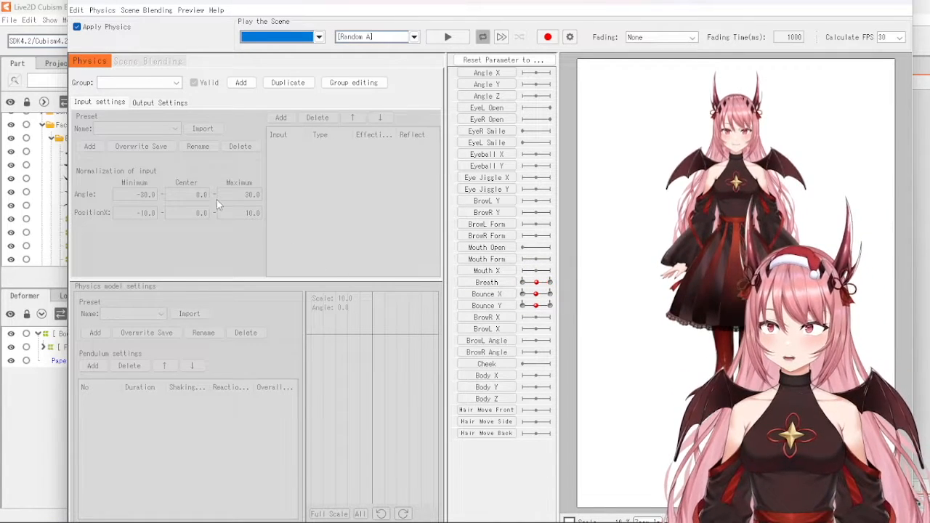
click(241, 83)
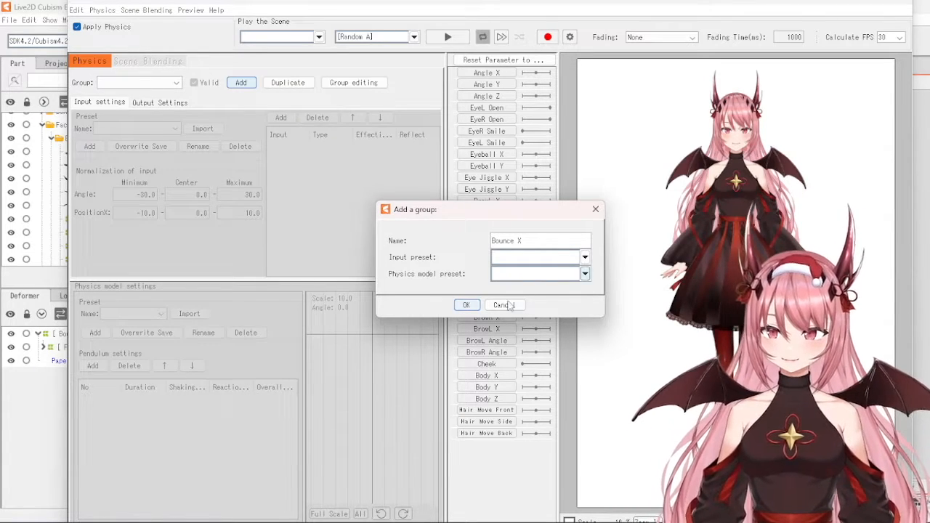
click(470, 307)
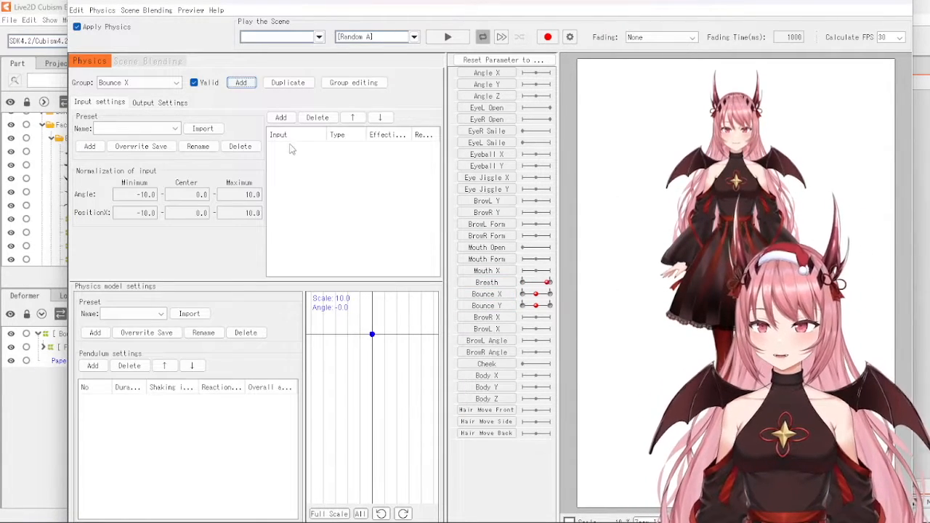
click(285, 119)
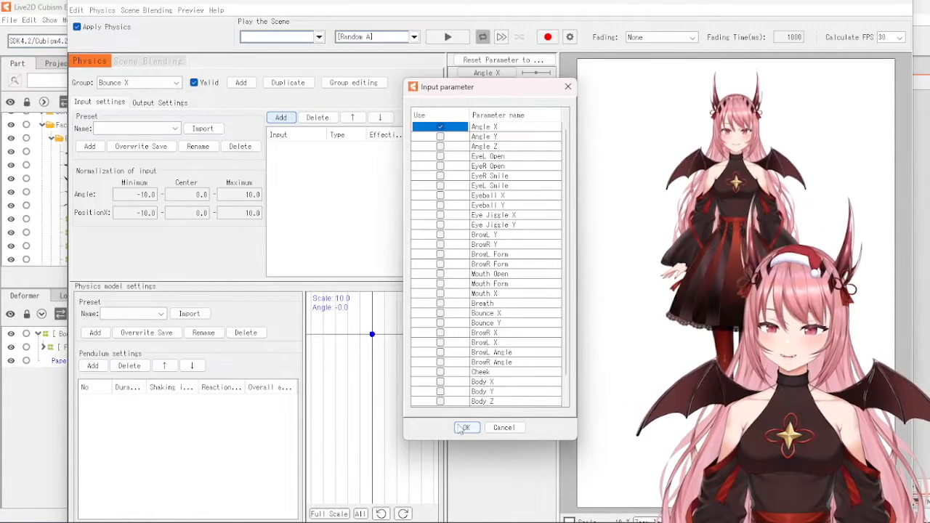
click(465, 428)
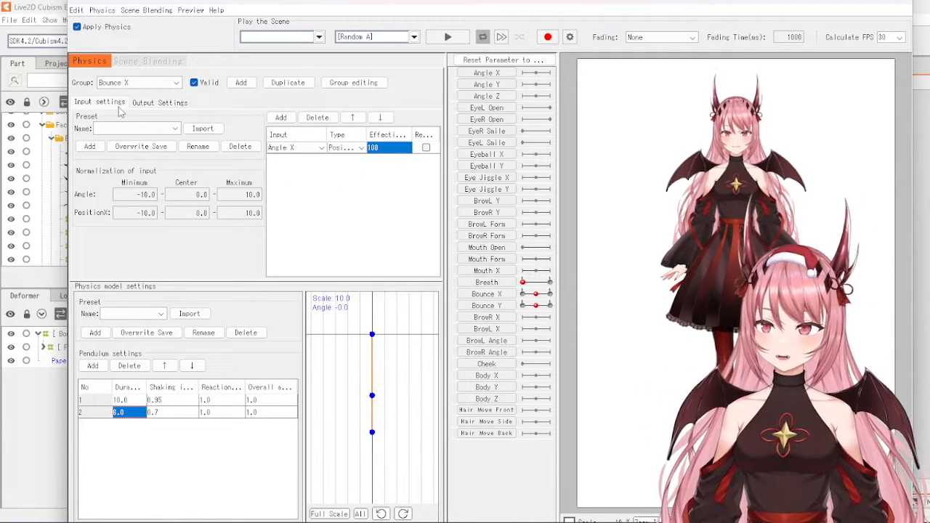
Add Bounce X as the output of the Bounce X group and increase its output magnification to fit the parameter range.
click(159, 103)
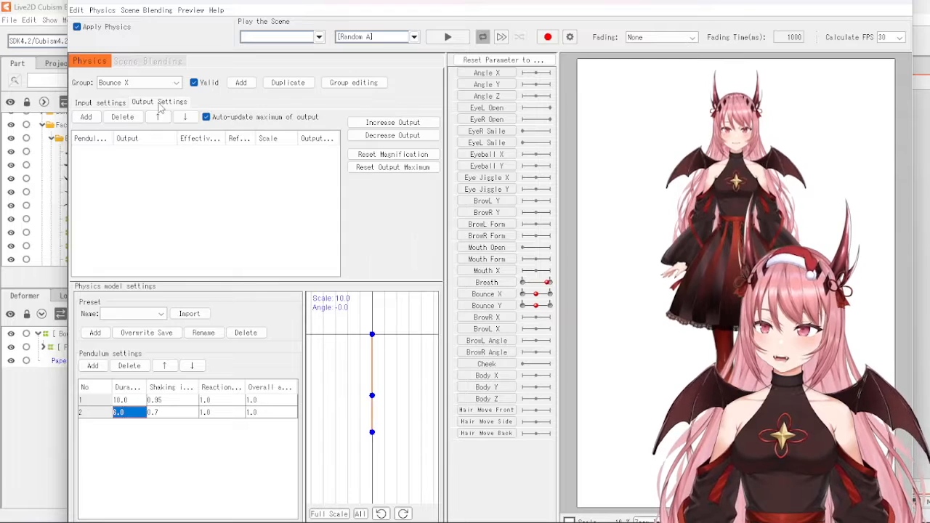
click(86, 118)
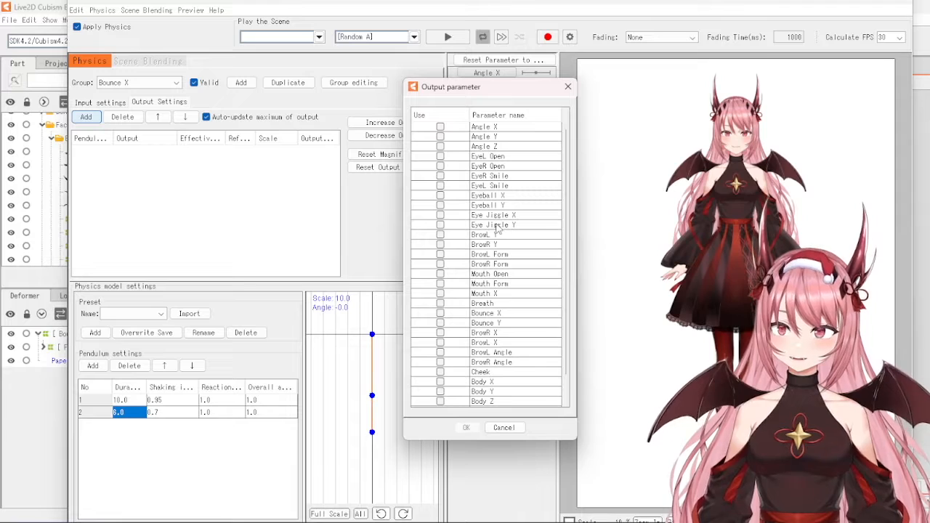
click(469, 314)
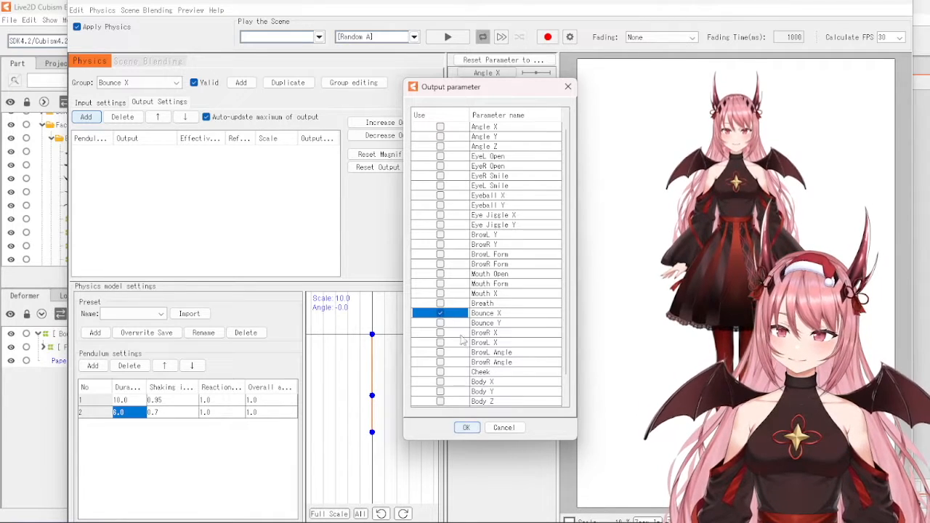
click(467, 427)
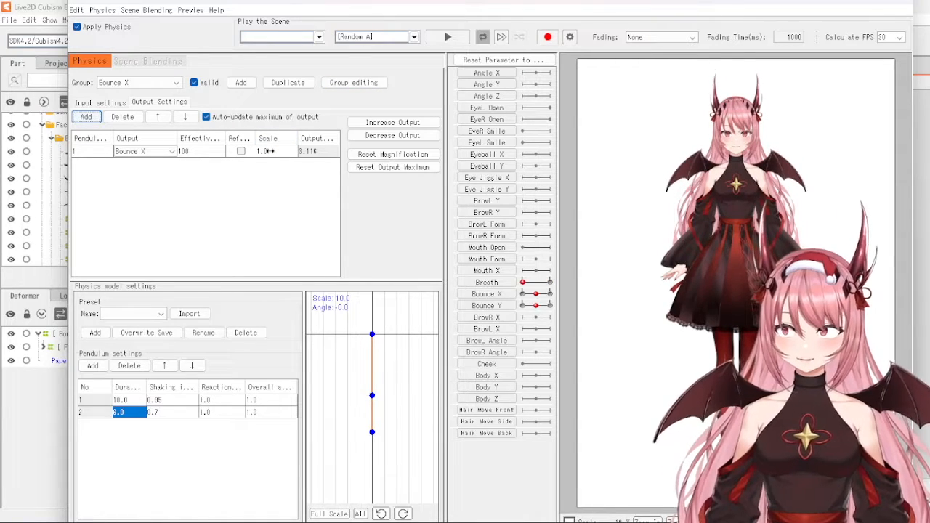
click(384, 124)
key(Return)
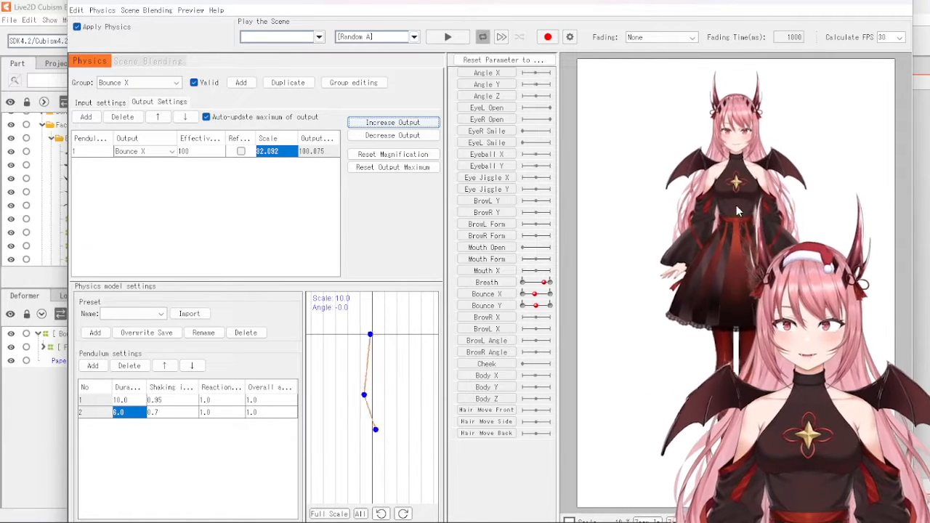
Create a physics group named "Bounce Y" with Angle Y as its input parameter.
click(240, 84)
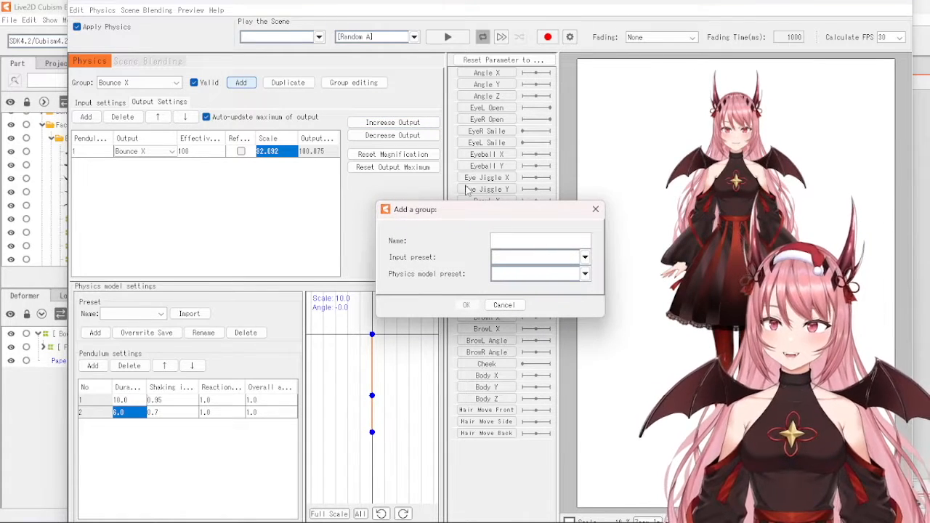
text(B)
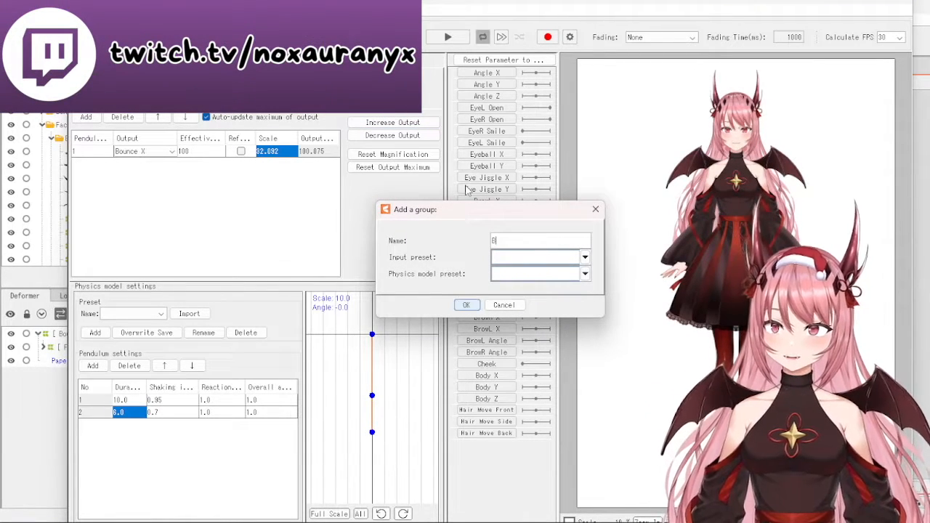
text(ounce Y)
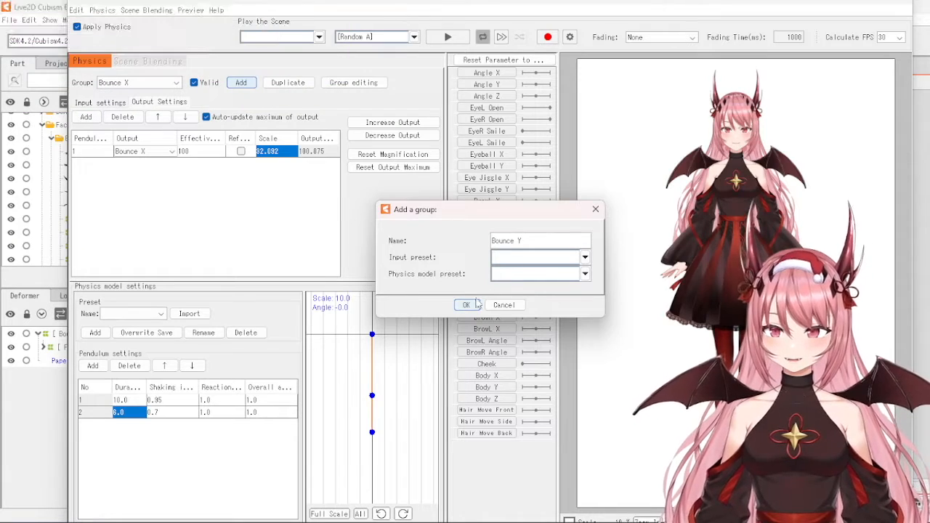
click(466, 304)
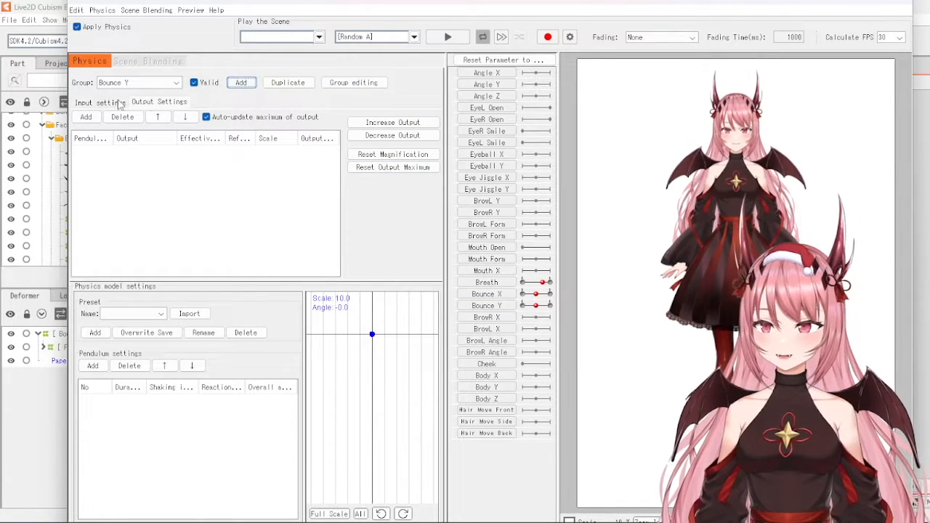
click(120, 103)
click(280, 117)
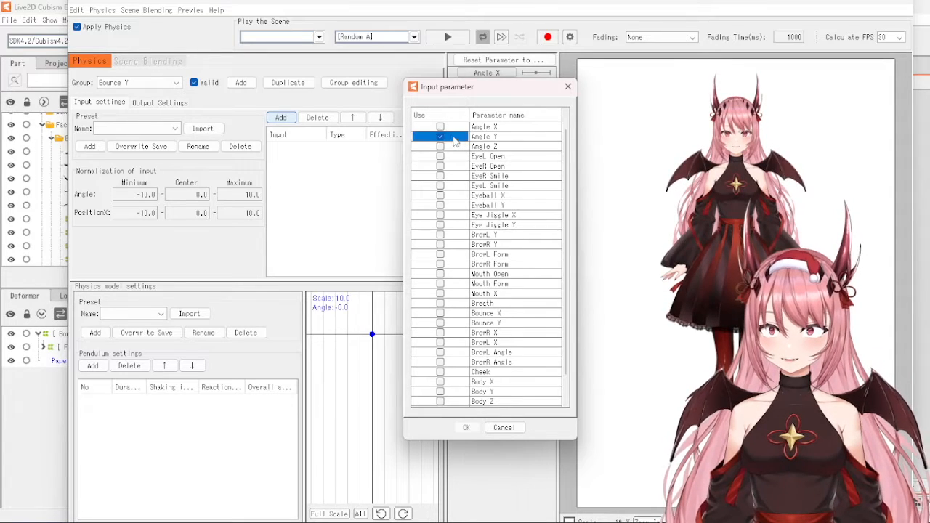
click(465, 427)
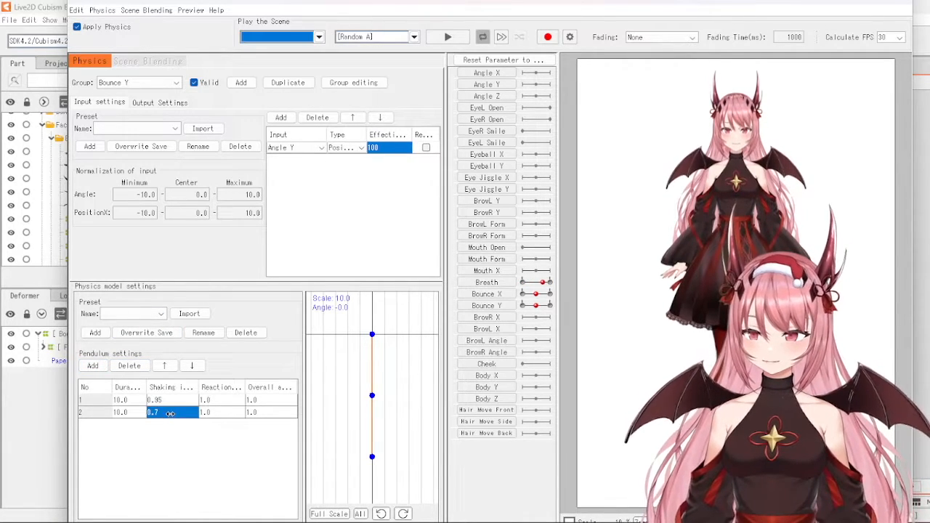
Set the duration of the Bounce Y group's second pendulum to 6.
click(124, 412)
click(123, 412)
text(8)
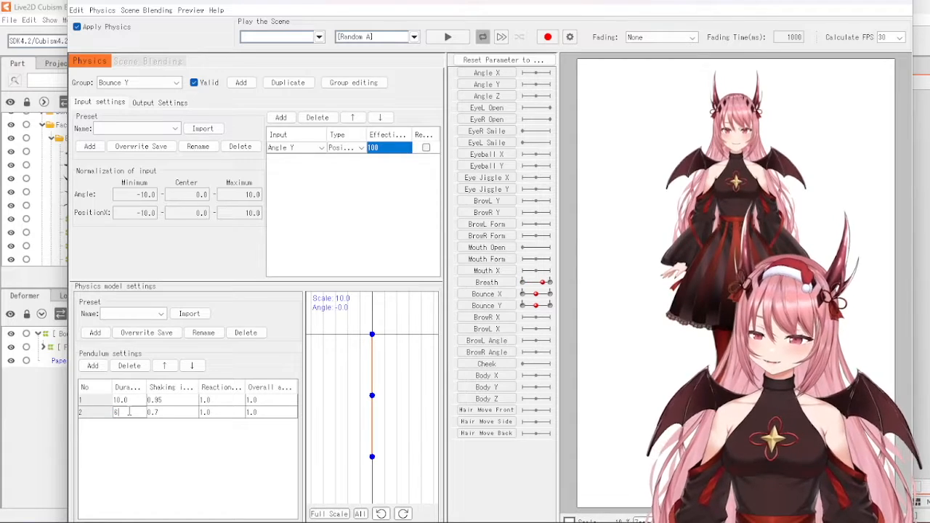
key(Return)
Add Bounce Y as the output of the Bounce Y group and increase its output magnification to fit the parameter range.
click(158, 102)
click(86, 116)
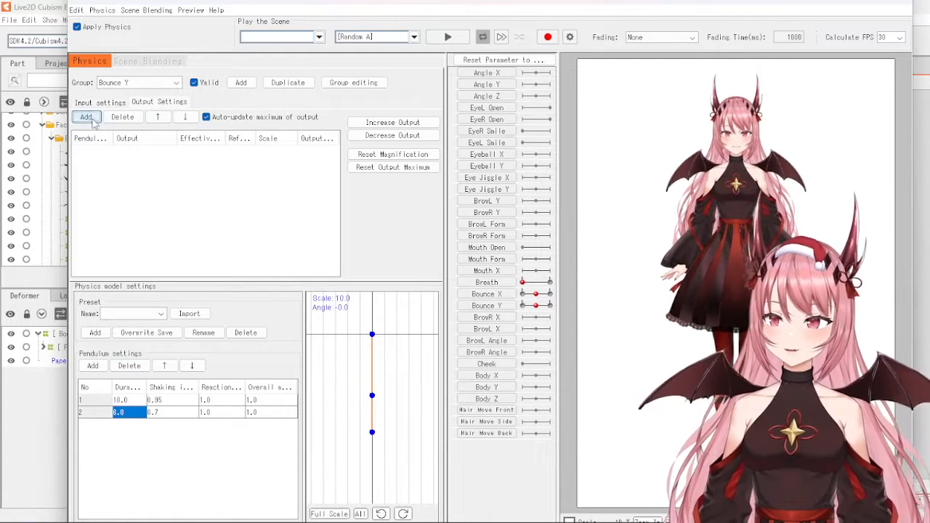
click(440, 322)
click(466, 427)
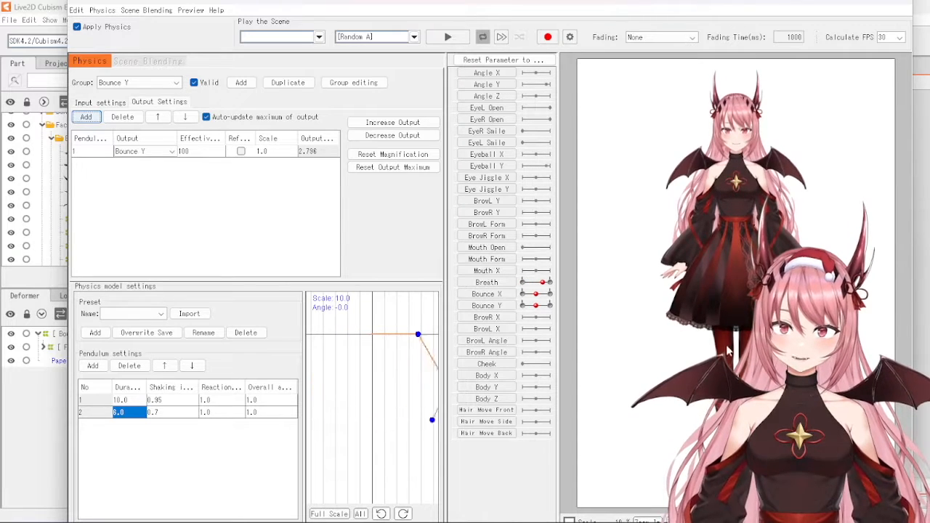
click(392, 122)
click(461, 280)
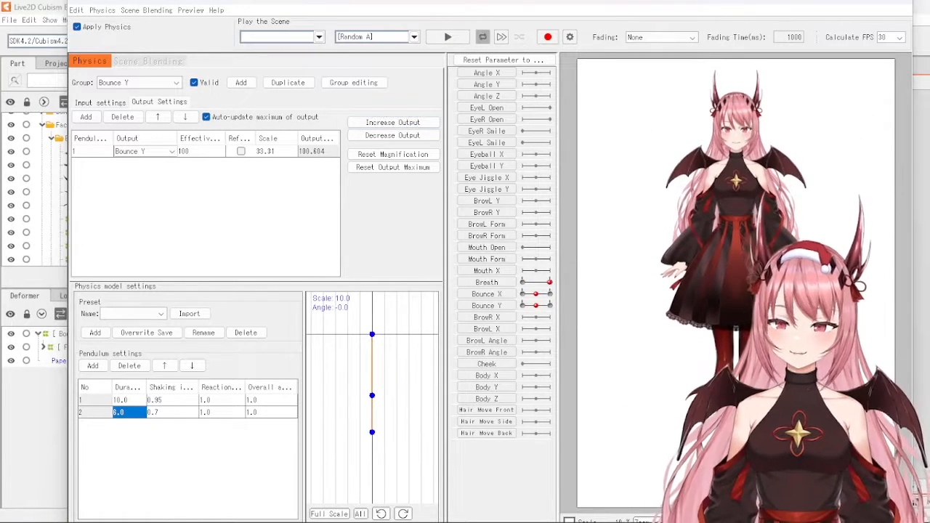
Test the bounce motion on the preview model and decrease the Bounce Y output magnification to fit the parameter range.
drag(732, 291, 556, 340)
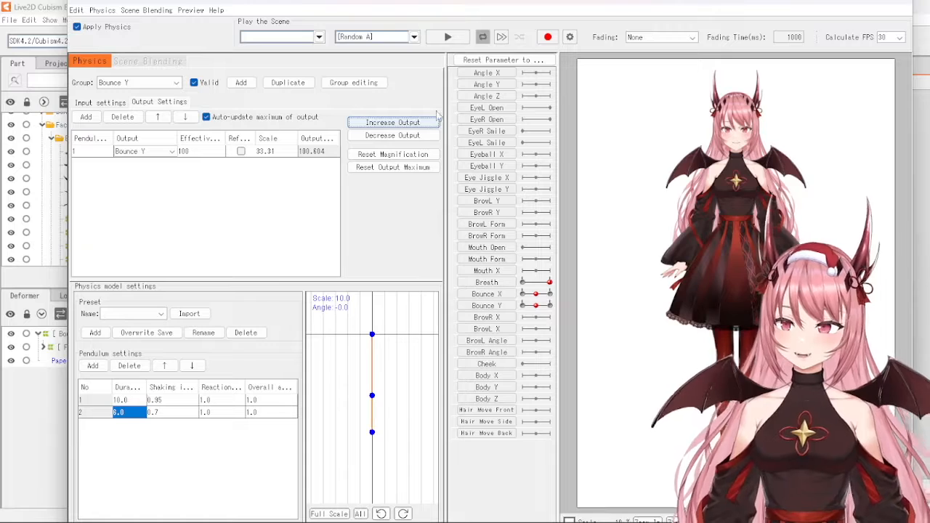
click(407, 136)
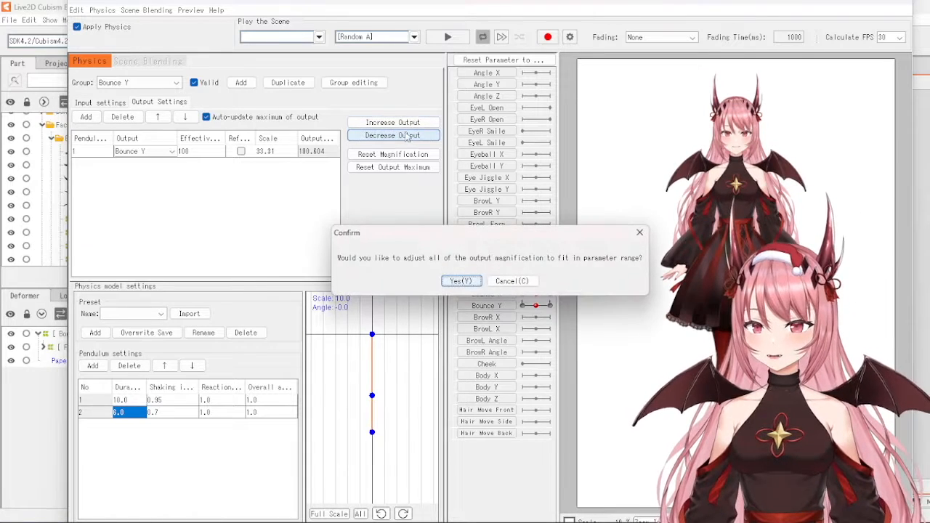
click(464, 281)
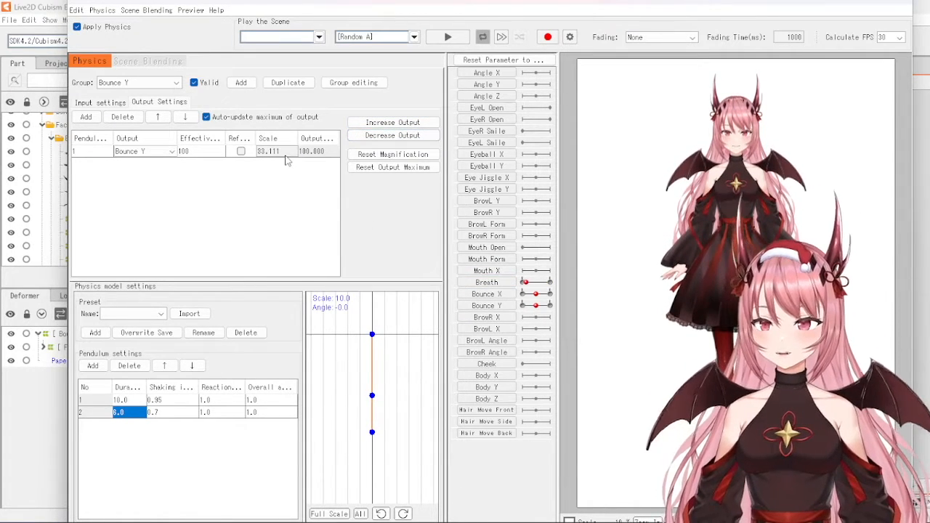
Set the scale of the Bounce Y output to 20.
double_click(285, 151)
text(20)
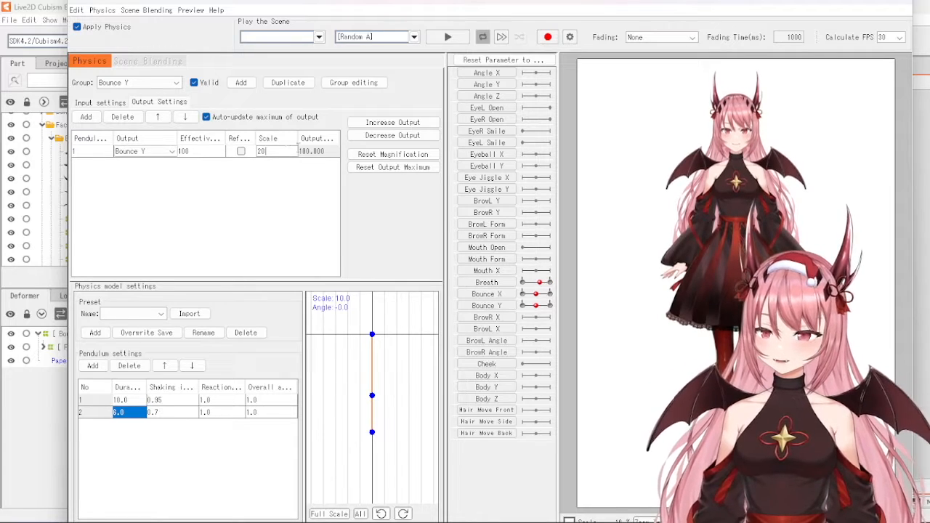
key(Return)
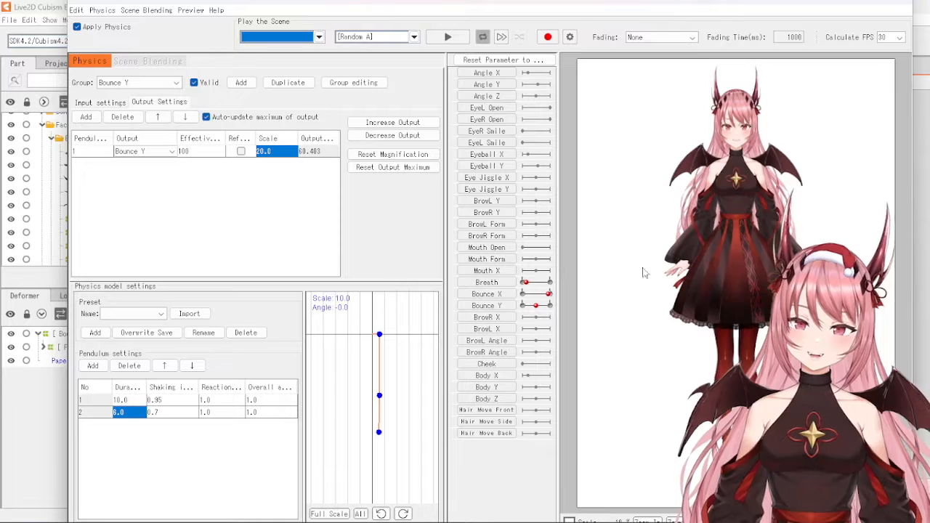
Switch to the Bounce X physics group and set its output scale to 25.
click(173, 83)
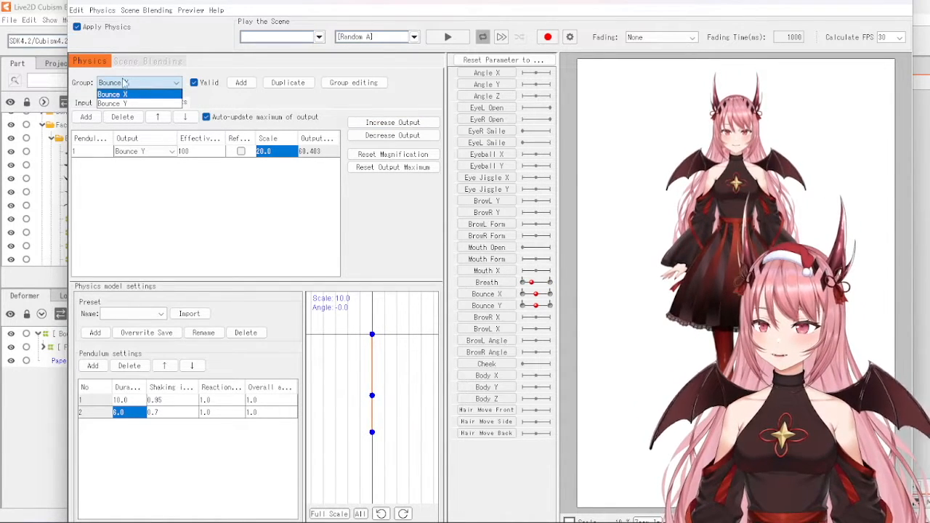
click(125, 94)
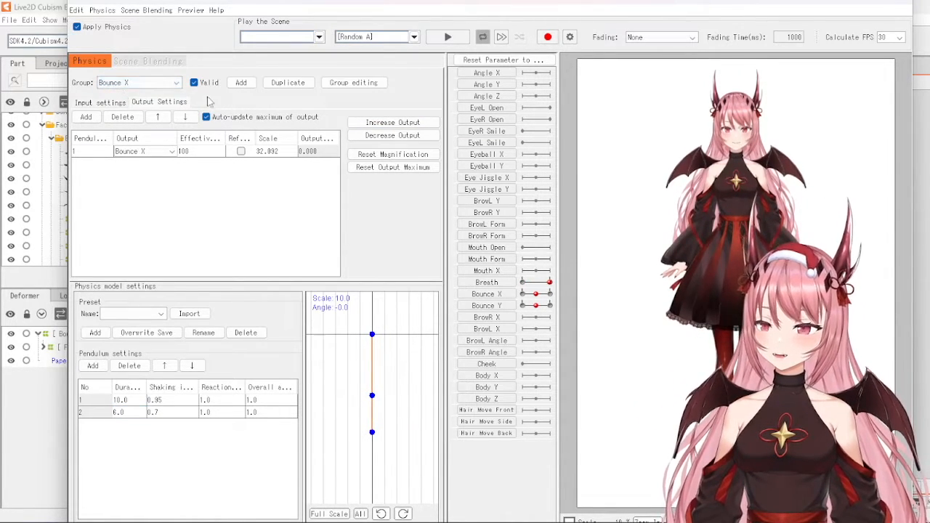
double_click(269, 150)
text(25.0)
key(Return)
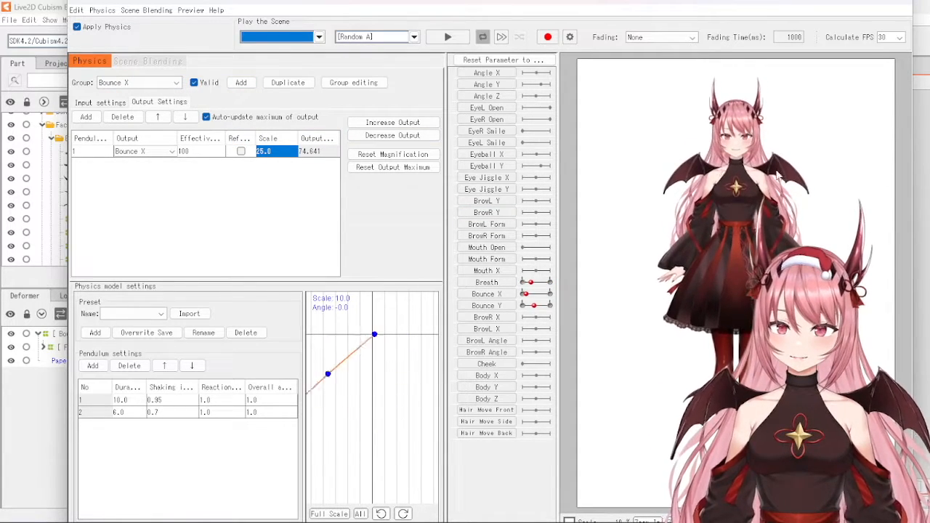
Reduce the scale of the Bounce X output to 15.
click(276, 158)
double_click(274, 152)
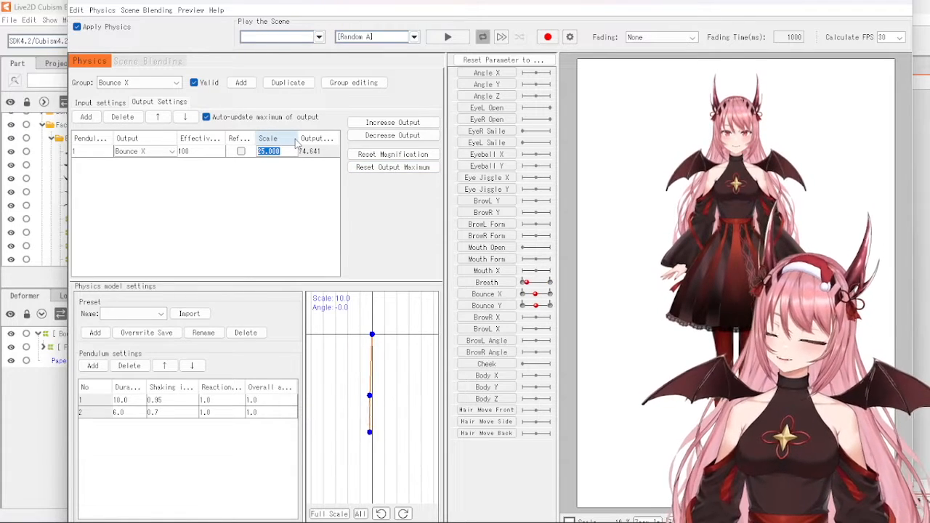
text(15.0)
key(Return)
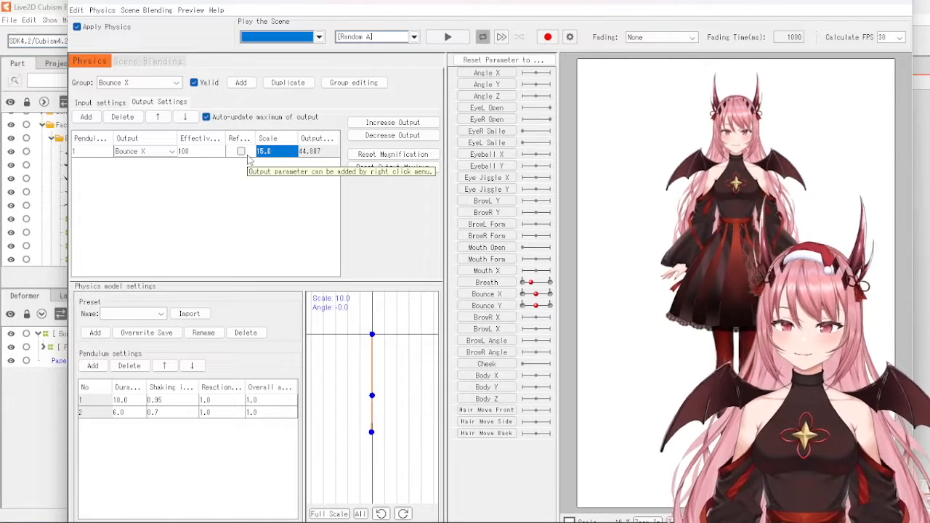
Set the scale of the Bounce X output to 10.
double_click(276, 151)
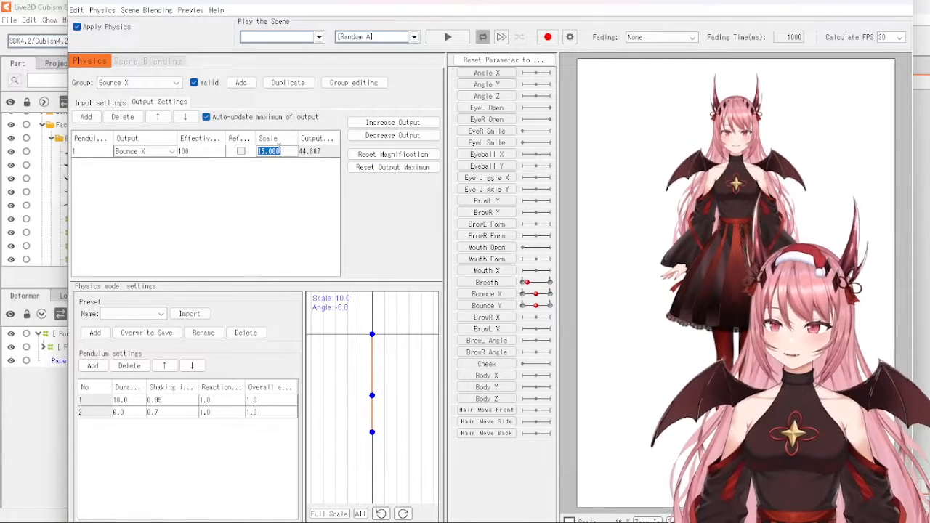
text(10)
key(Return)
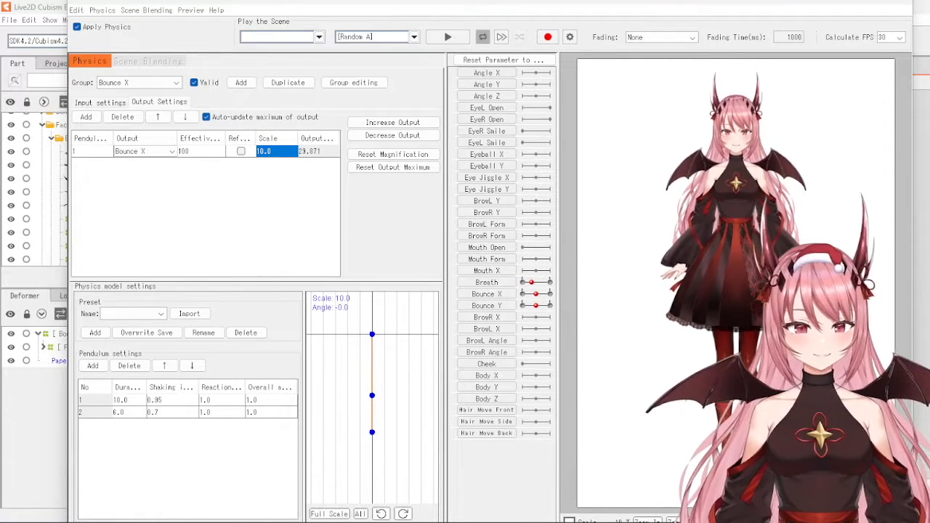